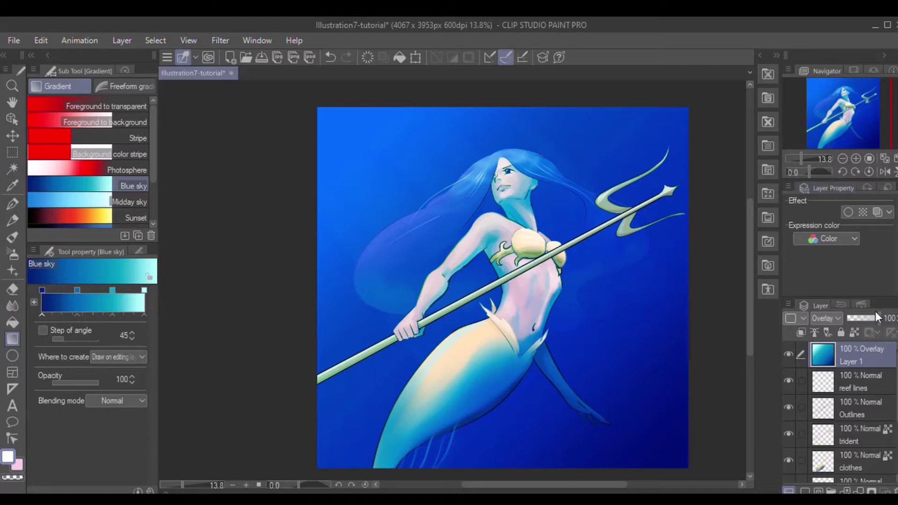
- Set the gradient overlay layer's opacity to 20% and add a new layer directly above the background layer
drag(877, 315, 849, 315)
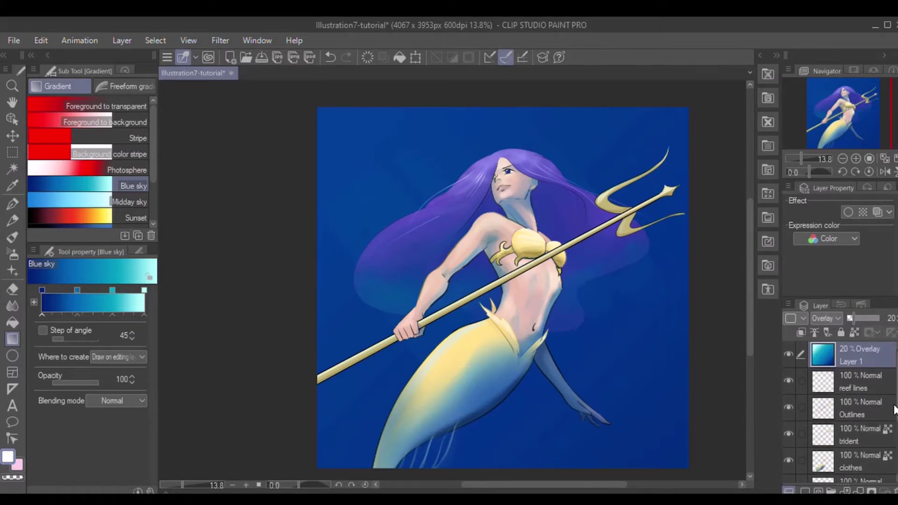
scroll(889, 464, down, 4)
click(863, 464)
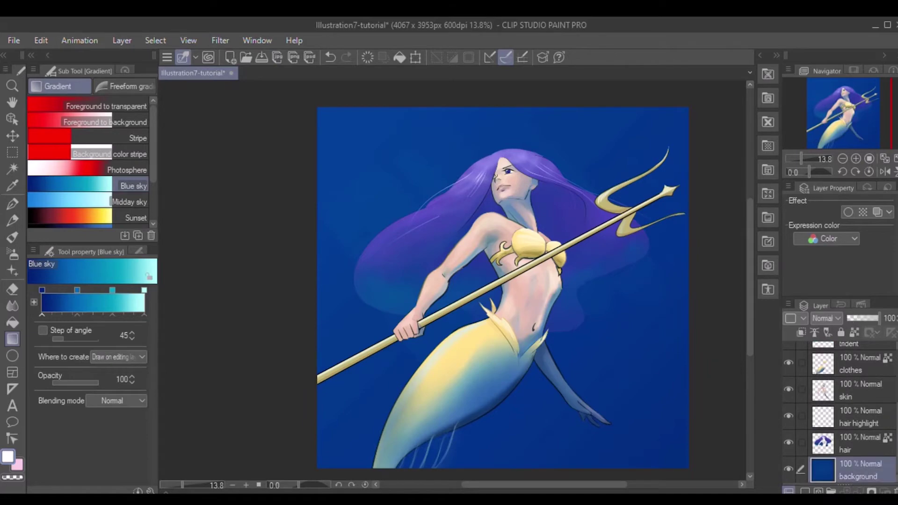
click(801, 491)
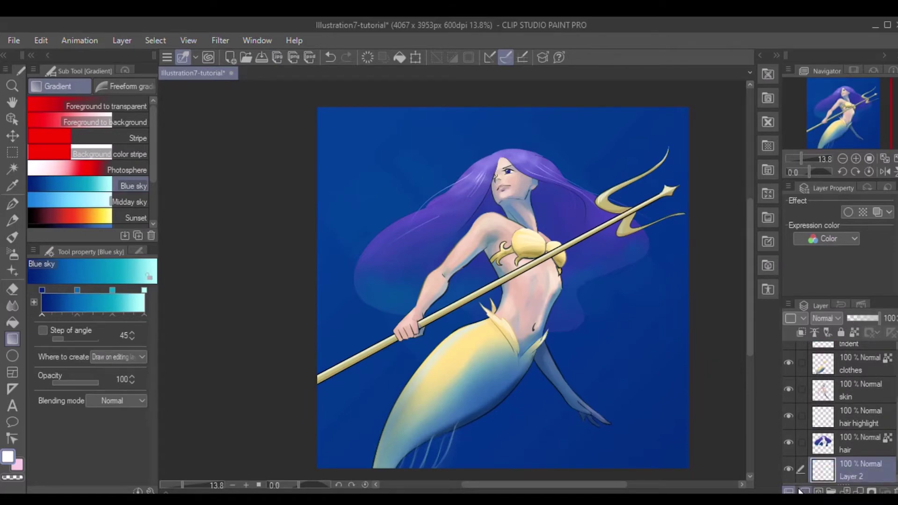
- Set up the Soft airbrush with a bright medium blue colour, brush density 17 and brush size 20.62
click(6, 254)
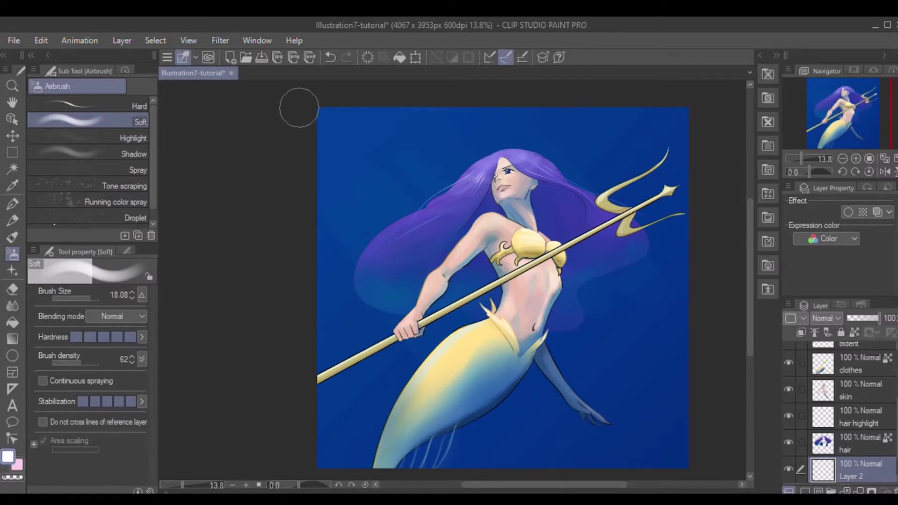
double_click(6, 456)
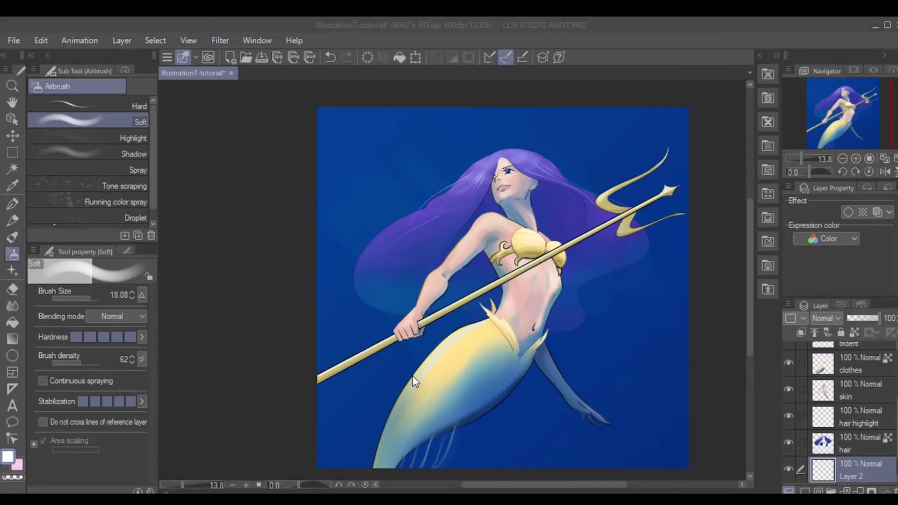
click(537, 284)
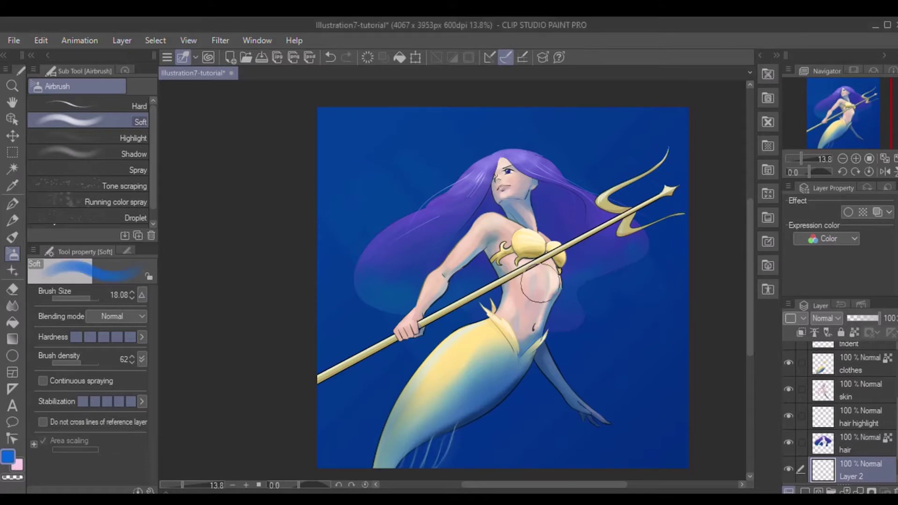
double_click(7, 456)
click(405, 389)
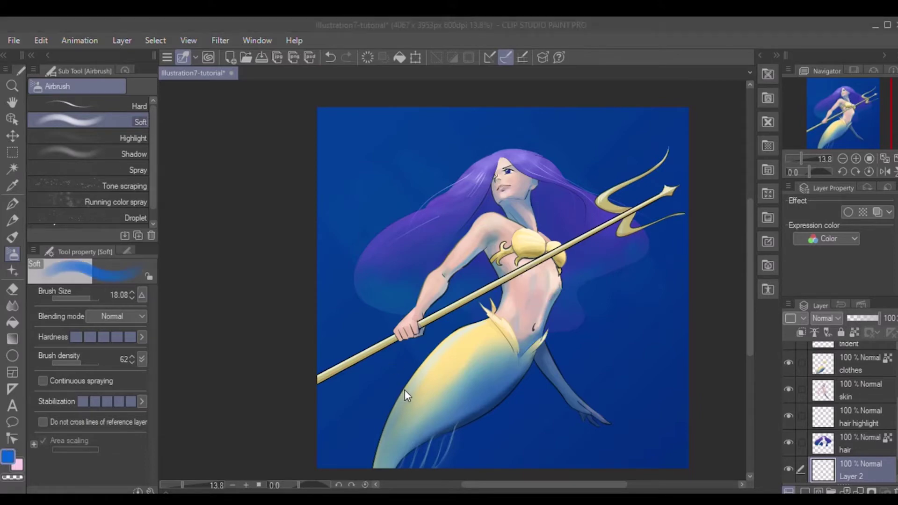
click(536, 279)
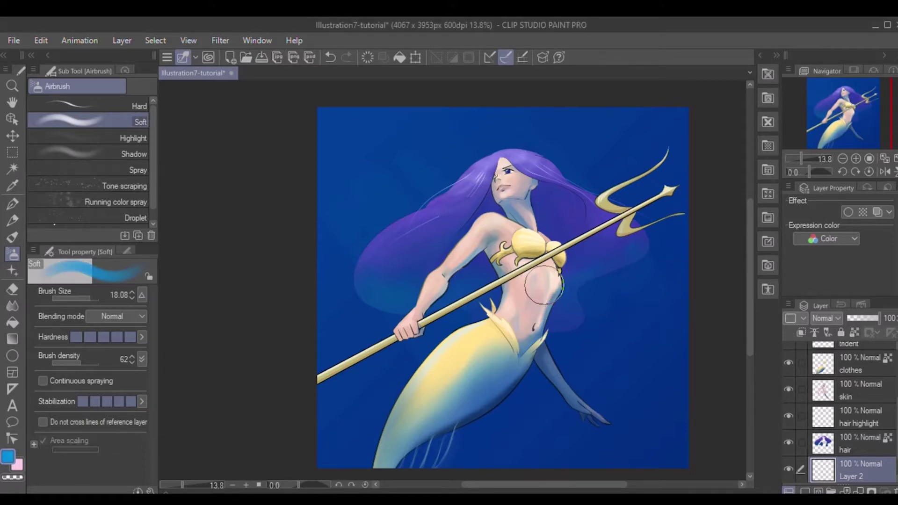
key(ctrl+z)
drag(59, 357, 54, 358)
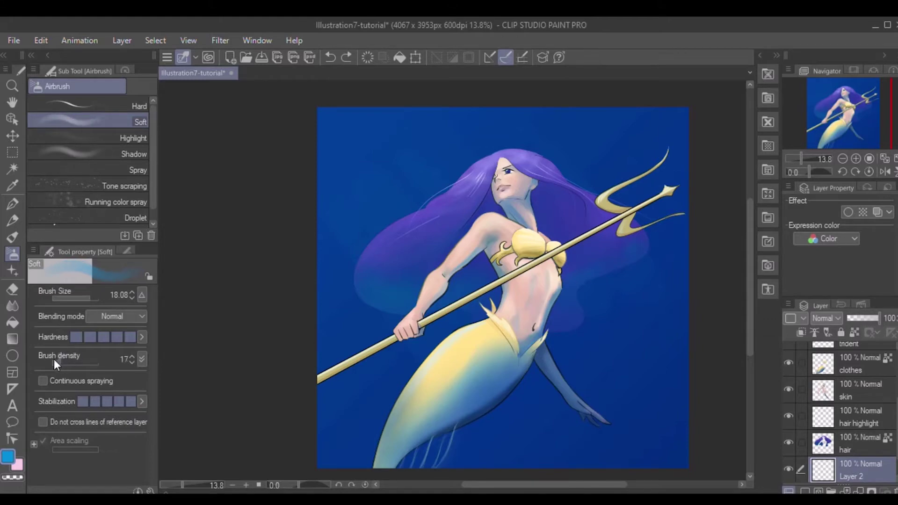
click(87, 293)
- Paint diagonal light rays from the canvas's upper left across the water behind the mermaid and set their layer's opacity to 37%
drag(321, 104, 412, 201)
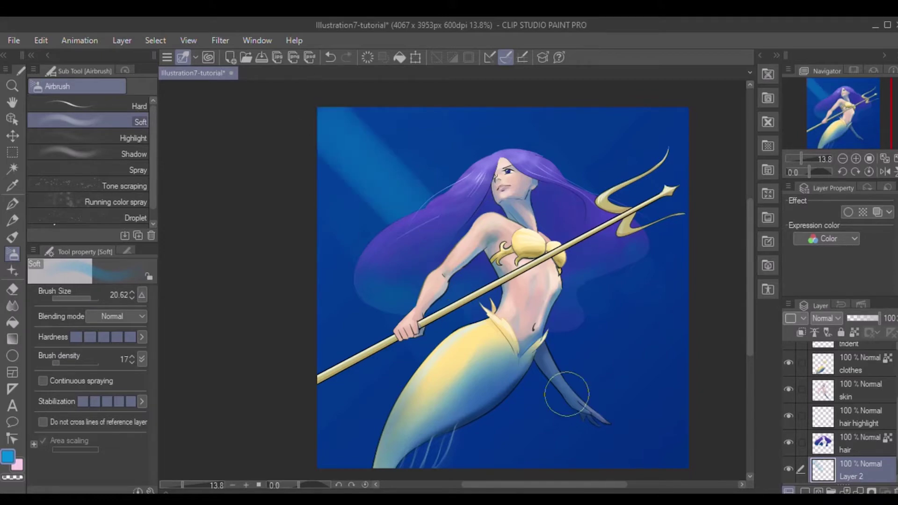
drag(353, 99, 622, 310)
drag(442, 99, 669, 336)
key(ctrl+z)
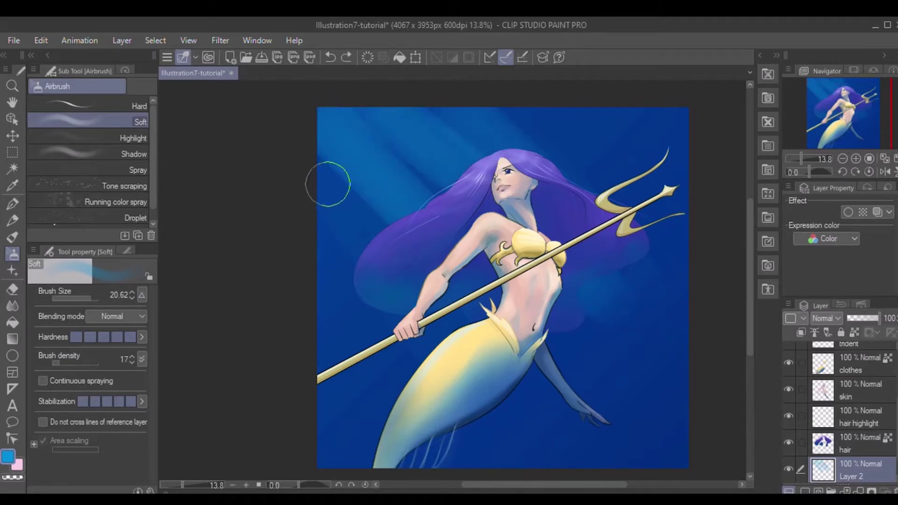
drag(311, 156, 379, 253)
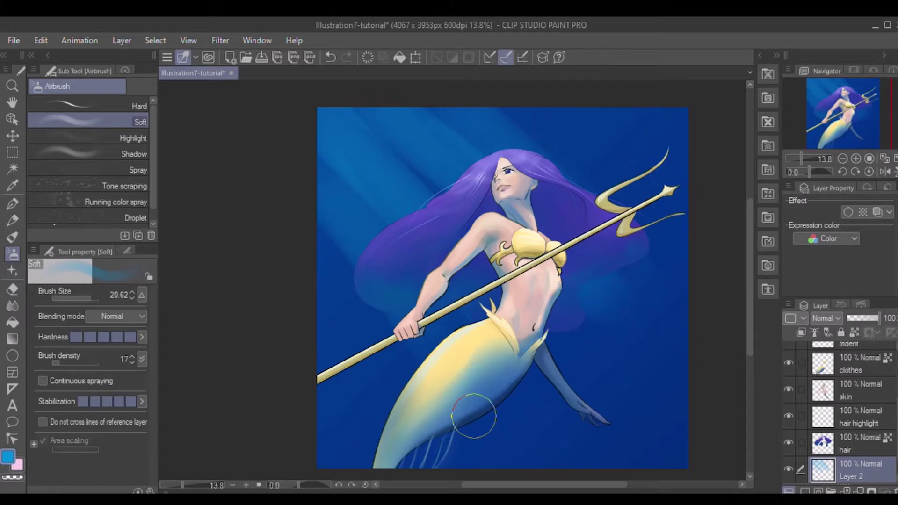
drag(327, 90, 435, 196)
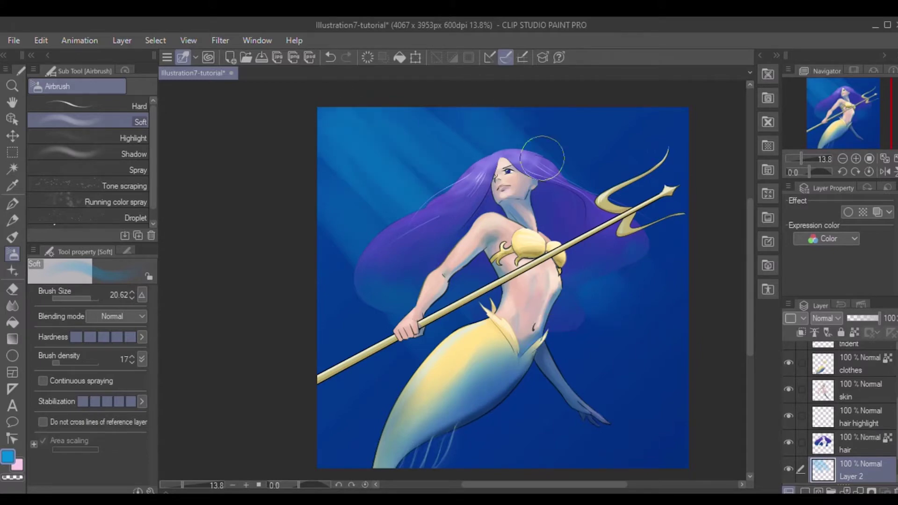
drag(318, 213, 406, 404)
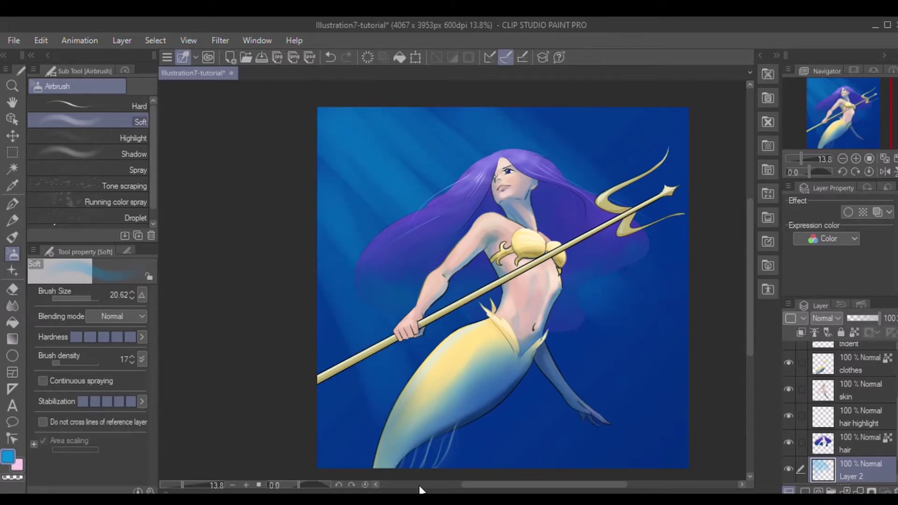
drag(545, 110, 696, 266)
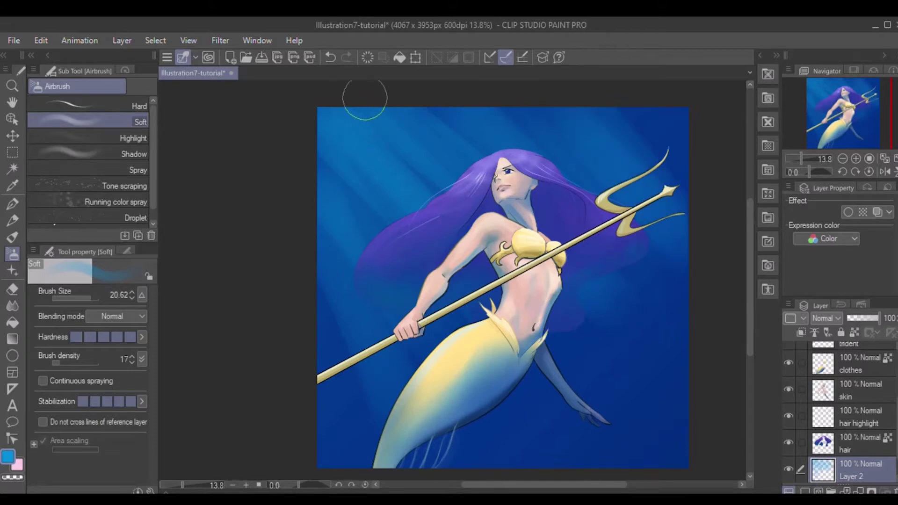
click(854, 314)
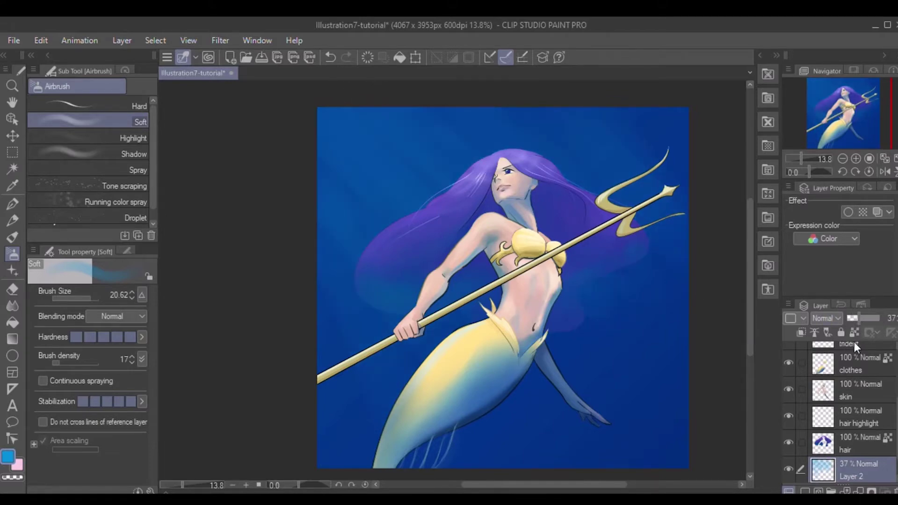
click(49, 100)
drag(75, 293, 81, 294)
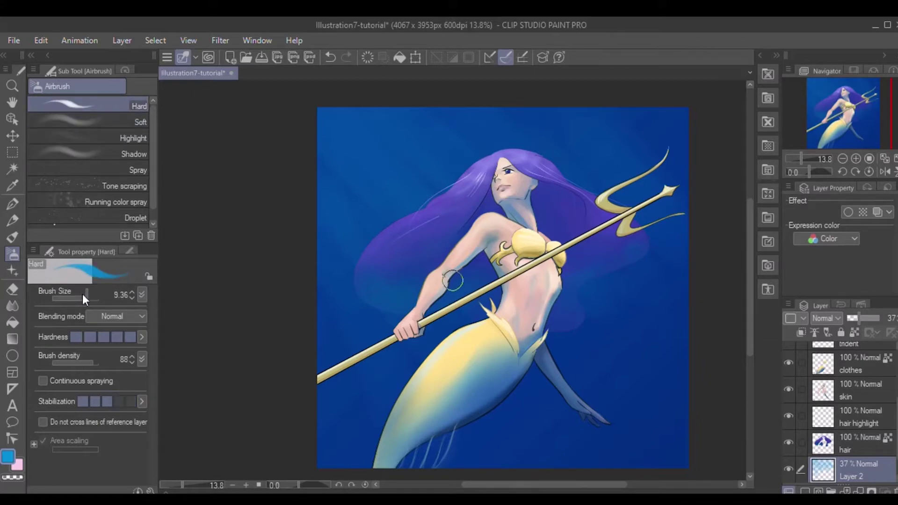
click(66, 118)
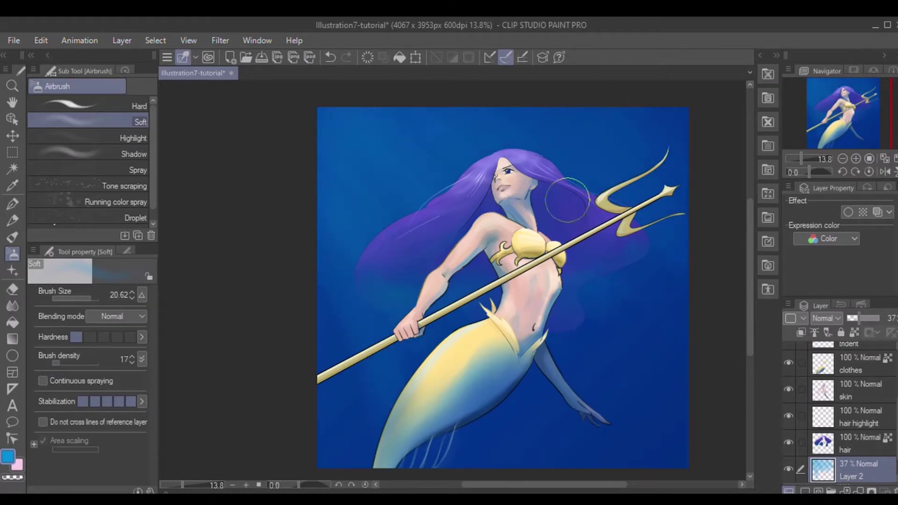
- Choose a lighter sky blue and brush soft light onto the water around the trident and hair
click(2, 457)
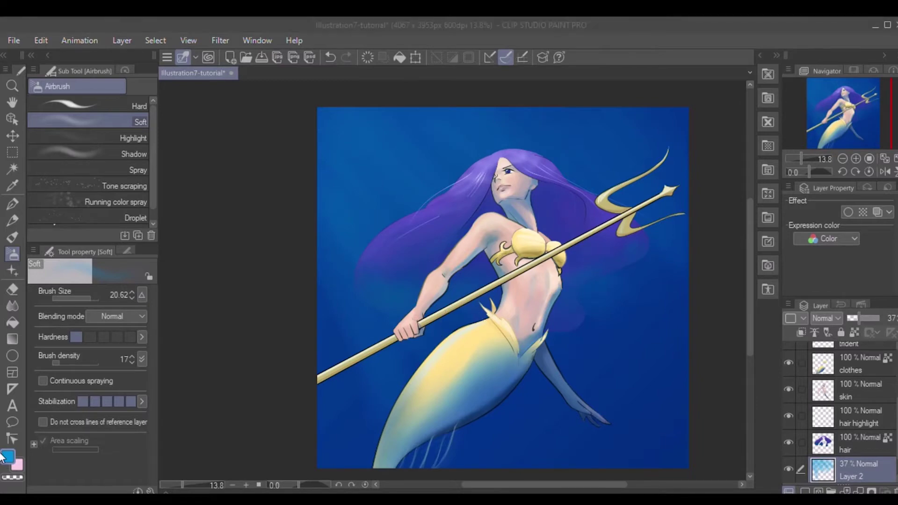
click(349, 328)
click(536, 280)
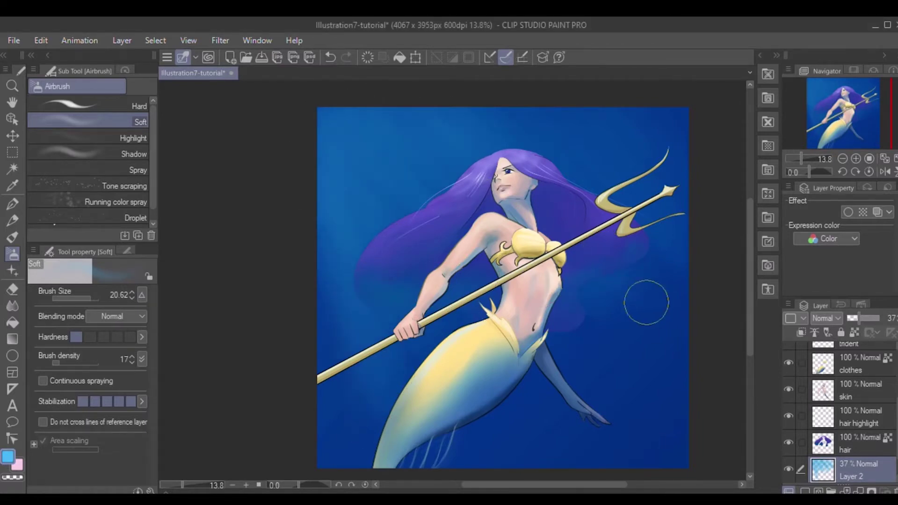
drag(666, 241, 593, 174)
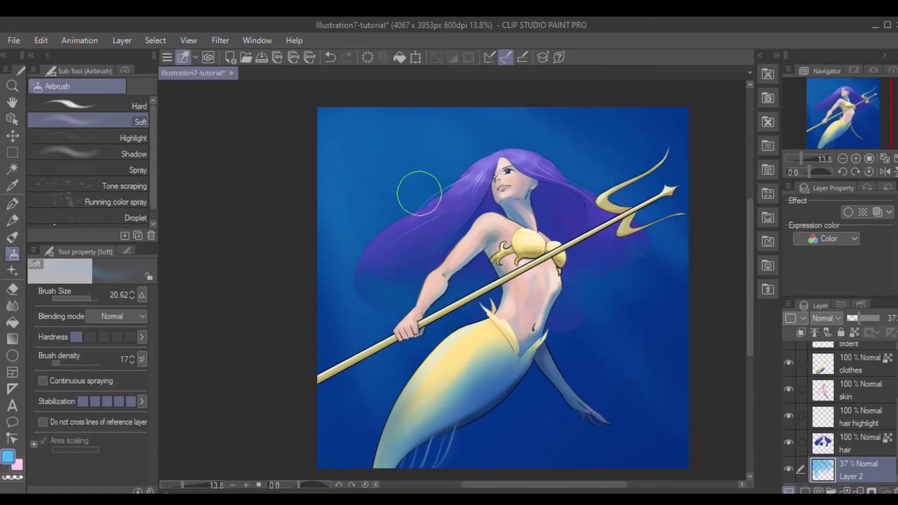
- Set the Soft airbrush's hardness to the third of its five levels for painting more light rays
scroll(748, 305, down, 2)
click(130, 337)
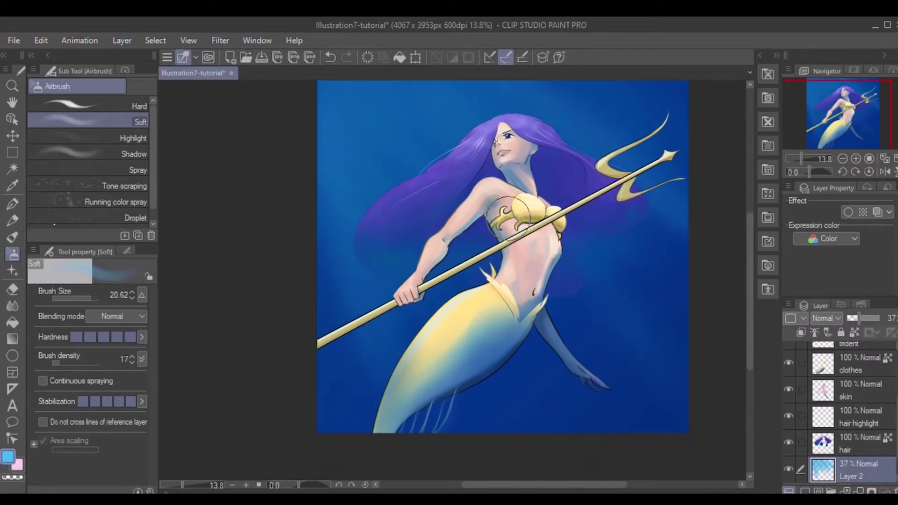
click(104, 337)
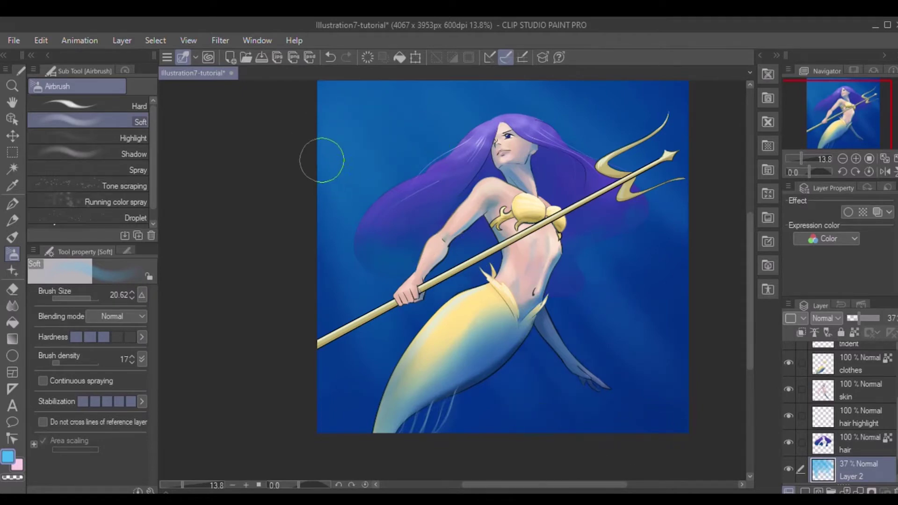
scroll(743, 262, up, 2)
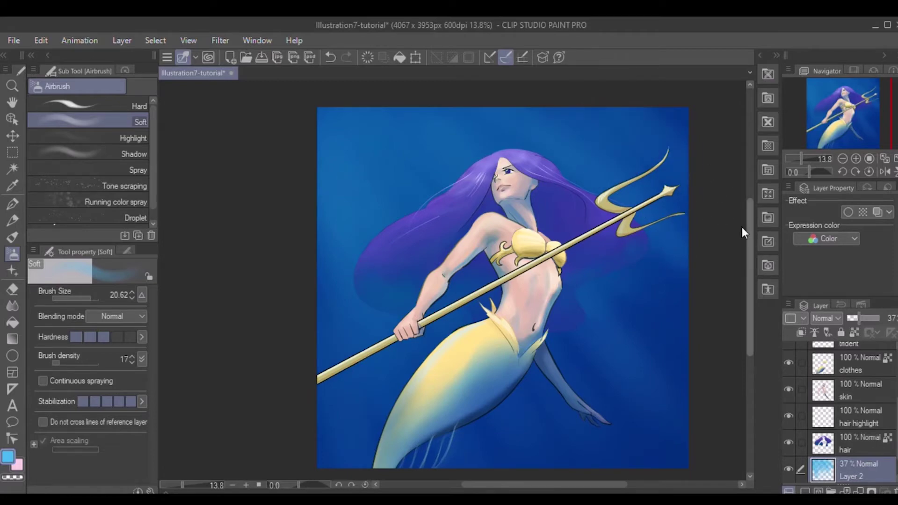
- Add a new layer between the background layer and the light ray layer
scroll(743, 293, down, 1)
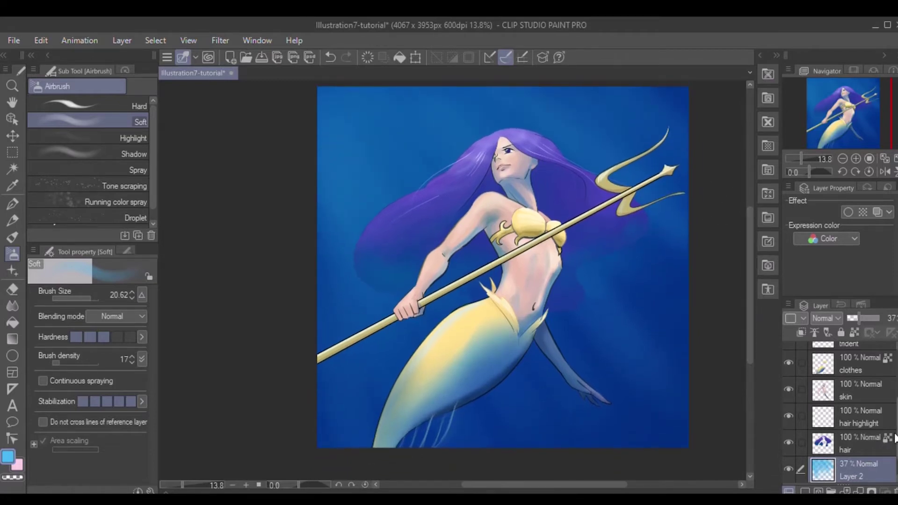
scroll(819, 465, down, 1)
click(820, 464)
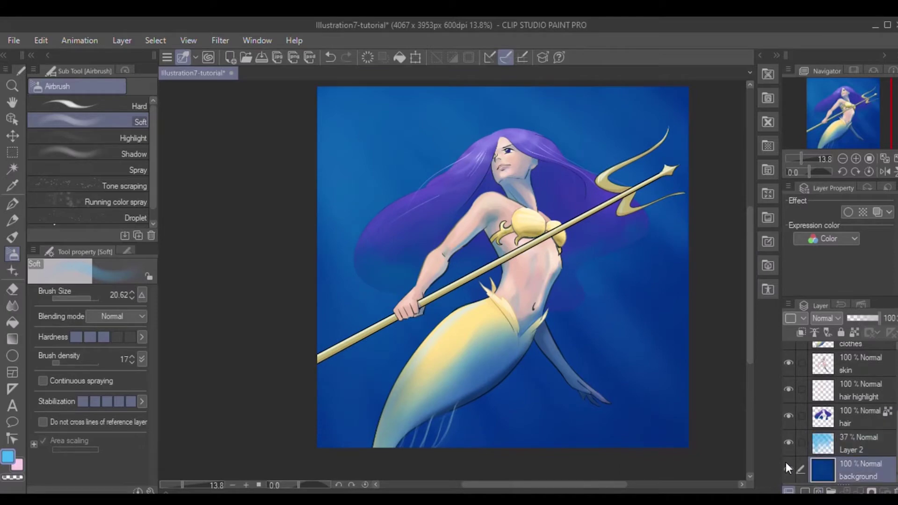
click(803, 490)
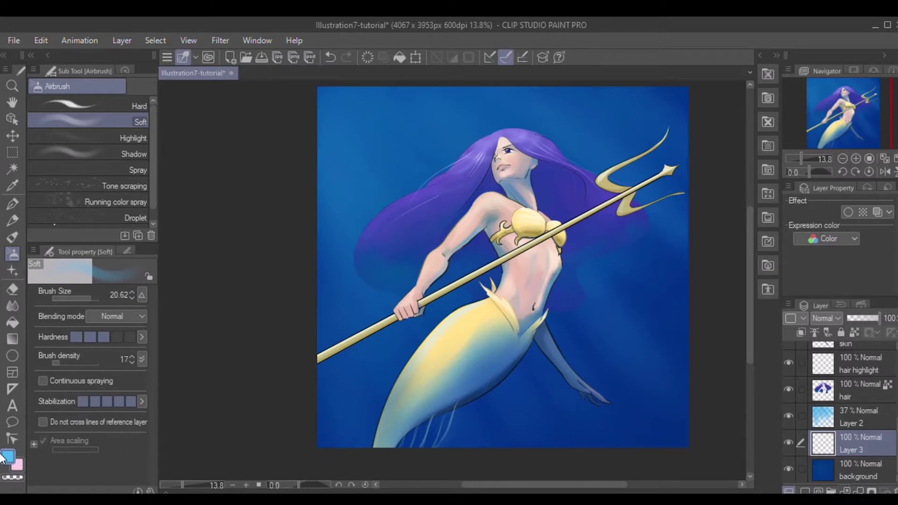
- Set up the Soft airbrush in dark navy with the lowest hardness and brush size 23.52 for shading the lower background
double_click(2, 456)
click(538, 307)
right_click(661, 426)
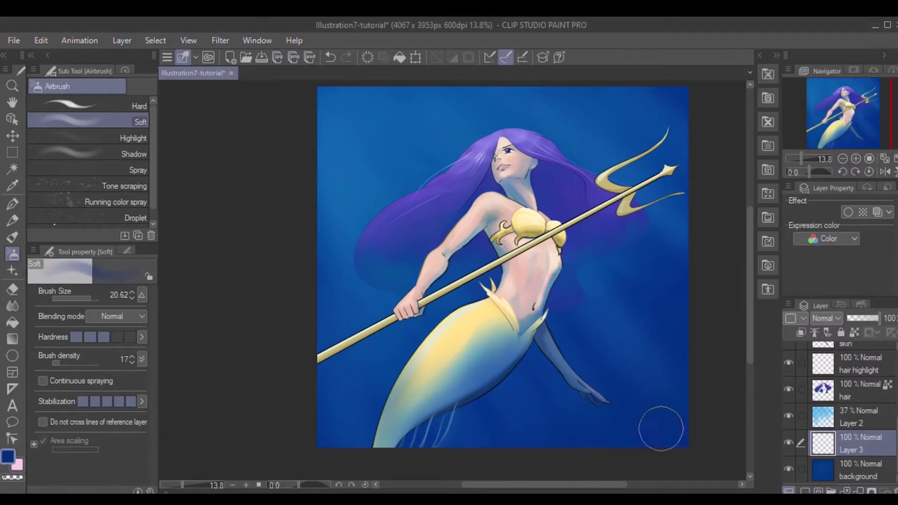
double_click(2, 456)
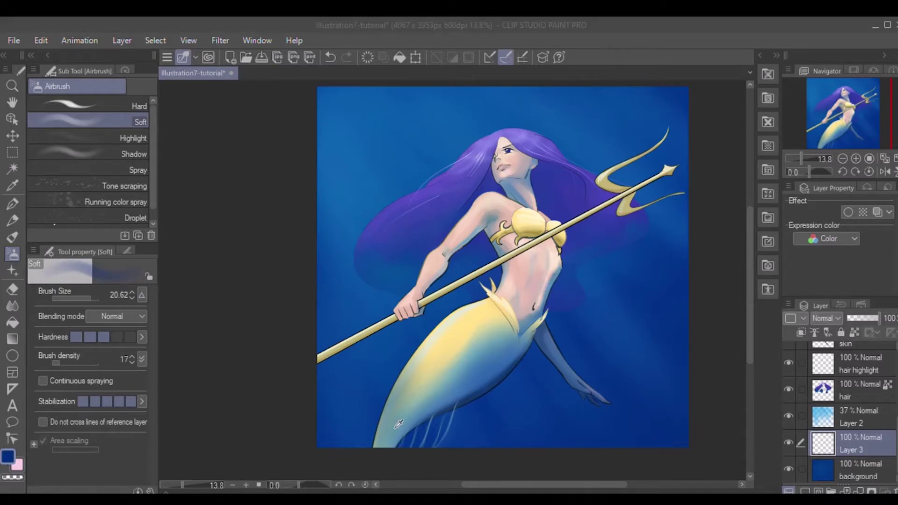
click(549, 275)
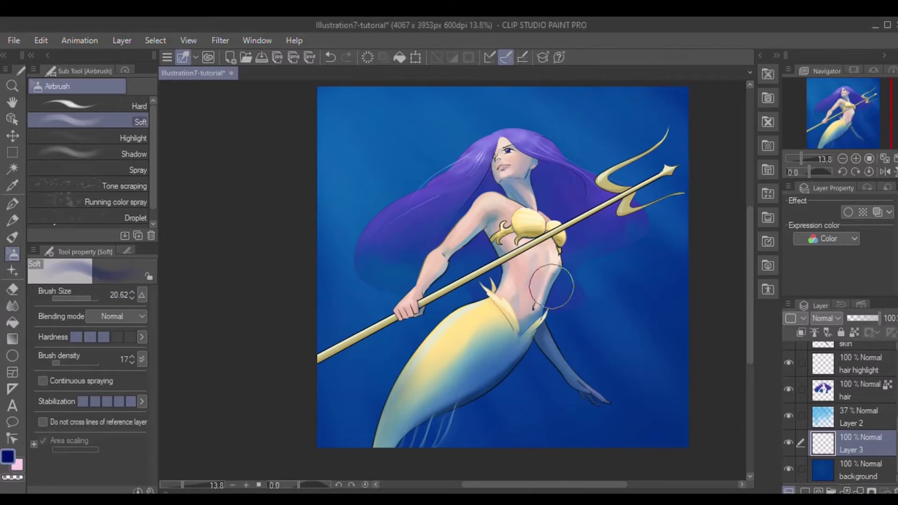
click(70, 333)
click(87, 294)
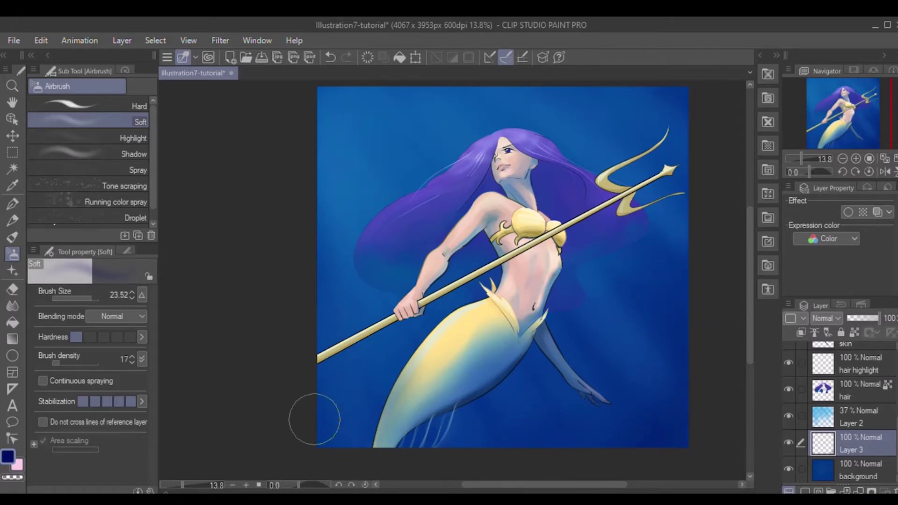
- Move the dark shading layer above the light ray layer and set the light ray layer's opacity to 27%
drag(849, 442, 846, 407)
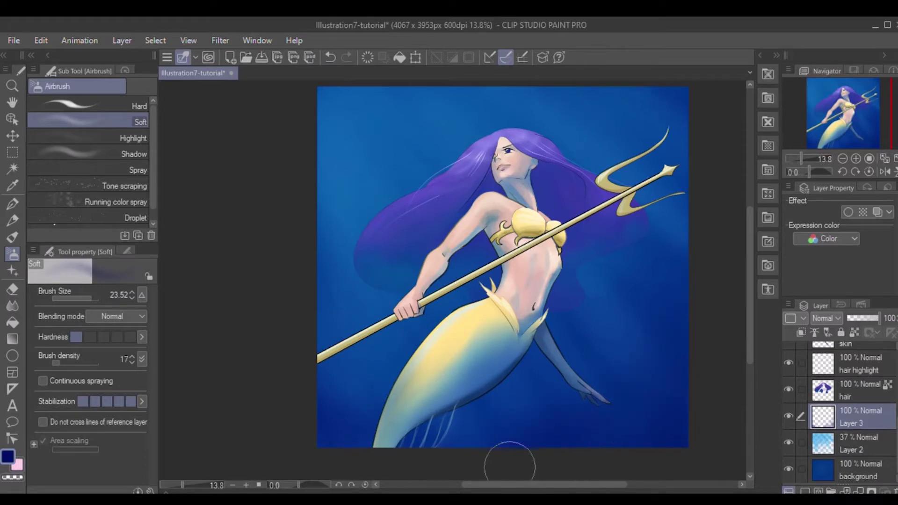
click(847, 447)
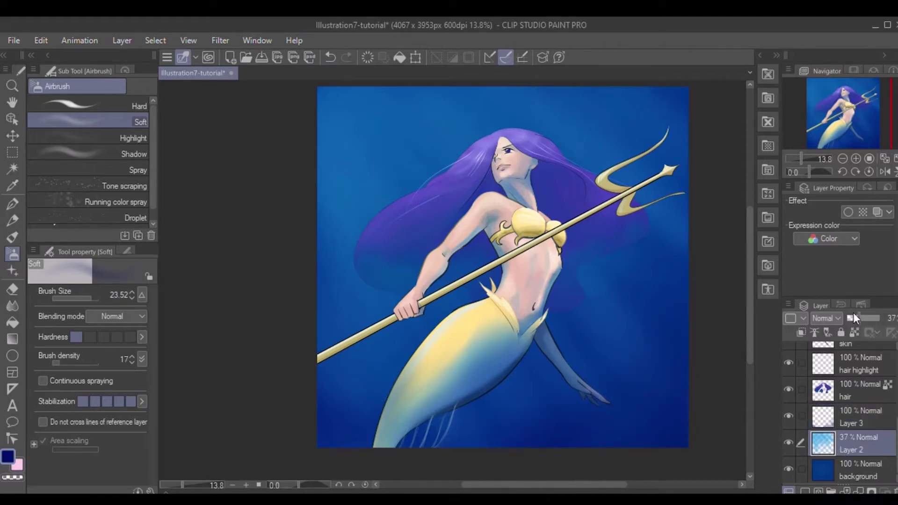
drag(854, 313, 852, 314)
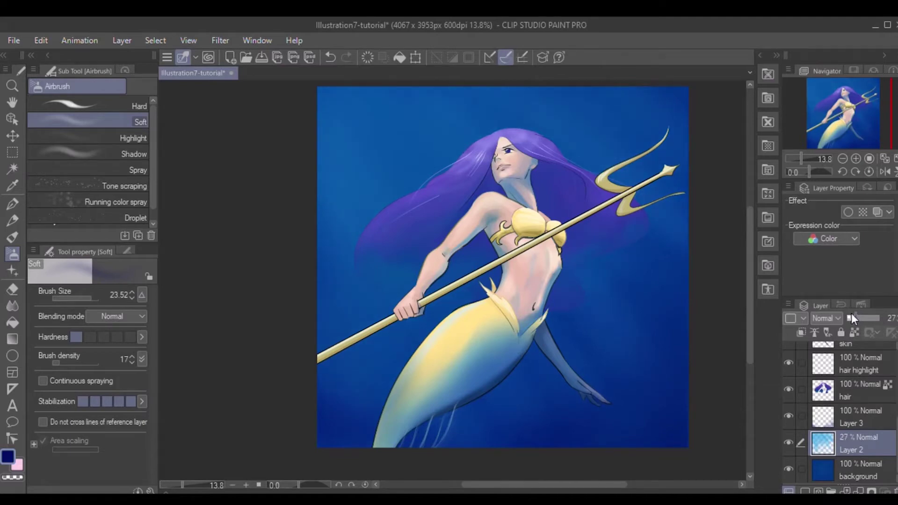
drag(896, 432, 895, 354)
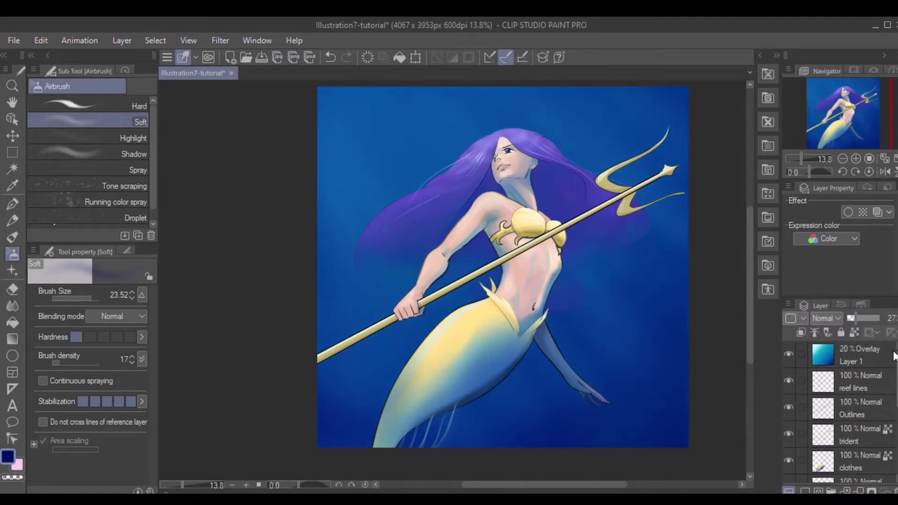
- Add a layer above the gradient overlay layer and paint a soft pale yellow glow along the hair and shoulder with brush size 2.87
click(845, 350)
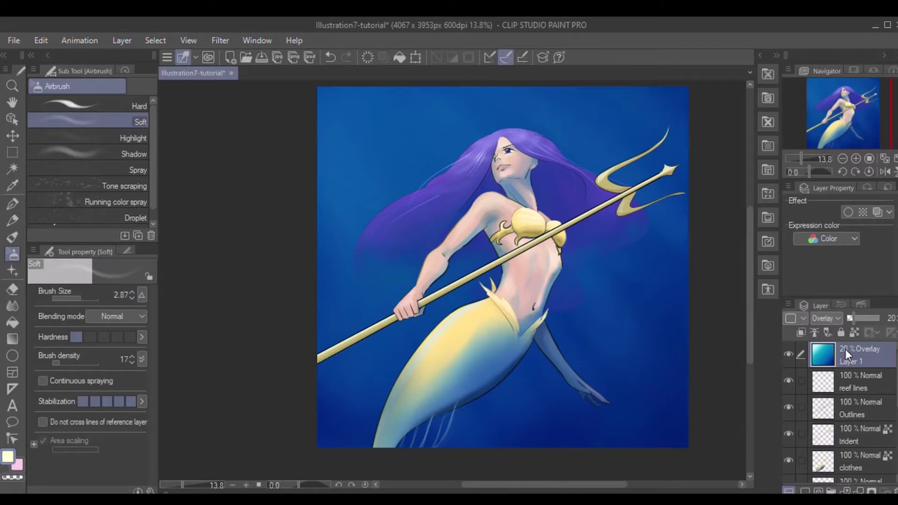
click(803, 491)
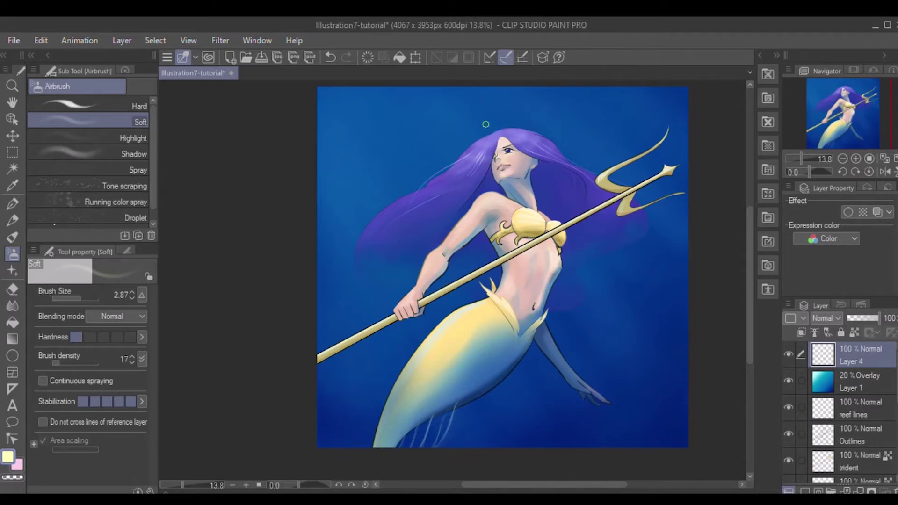
drag(495, 131, 539, 132)
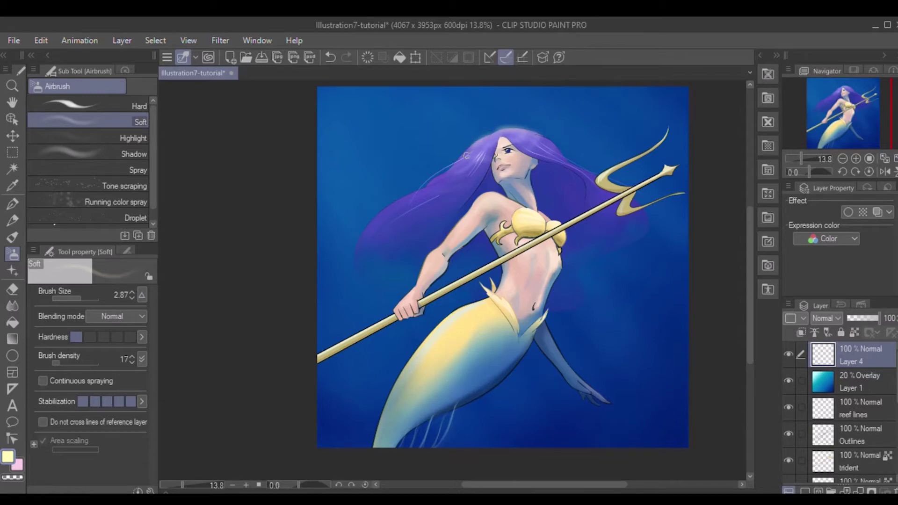
drag(545, 136, 498, 127)
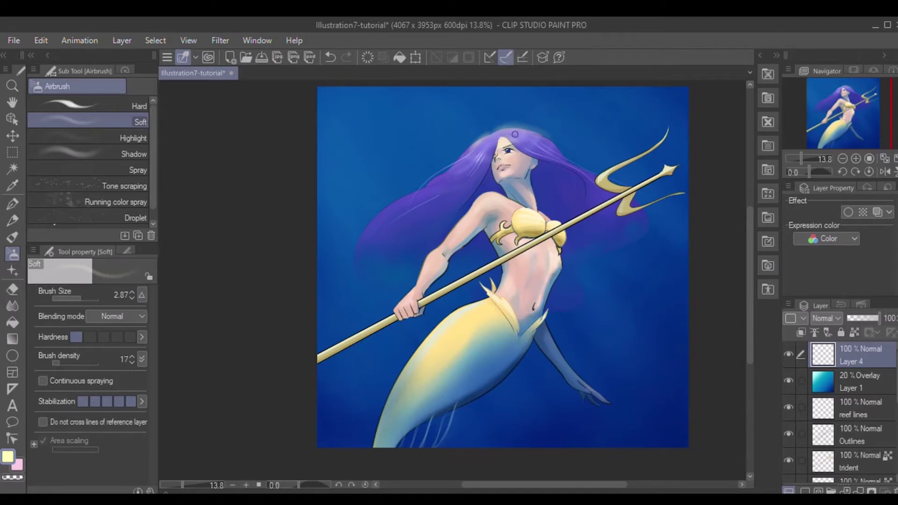
mouse_move(514, 139)
mouse_down()
mouse_move(521, 134)
mouse_move(446, 175)
mouse_up()
drag(479, 148, 423, 194)
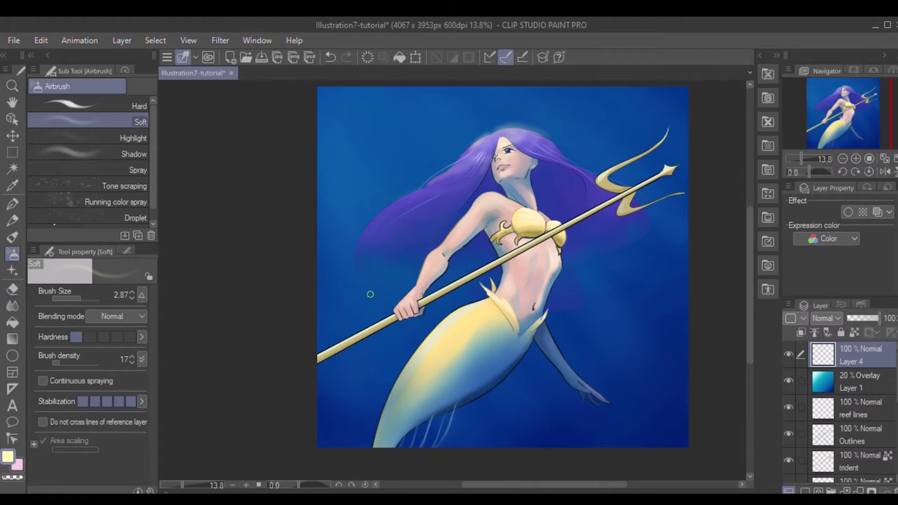
mouse_move(428, 185)
mouse_down()
mouse_move(400, 201)
mouse_move(357, 264)
mouse_up()
drag(487, 192, 483, 201)
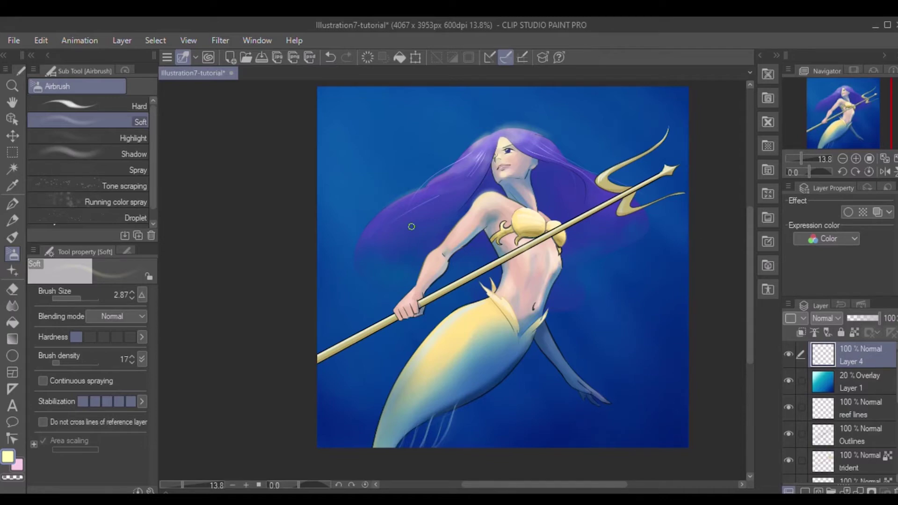
- Paint the pale yellow glow around the trident's prongs and along both sides of its shaft
mouse_move(668, 129)
mouse_down()
mouse_move(601, 174)
mouse_move(608, 168)
mouse_move(603, 189)
mouse_move(594, 178)
mouse_move(603, 188)
mouse_move(607, 169)
mouse_move(613, 190)
mouse_up()
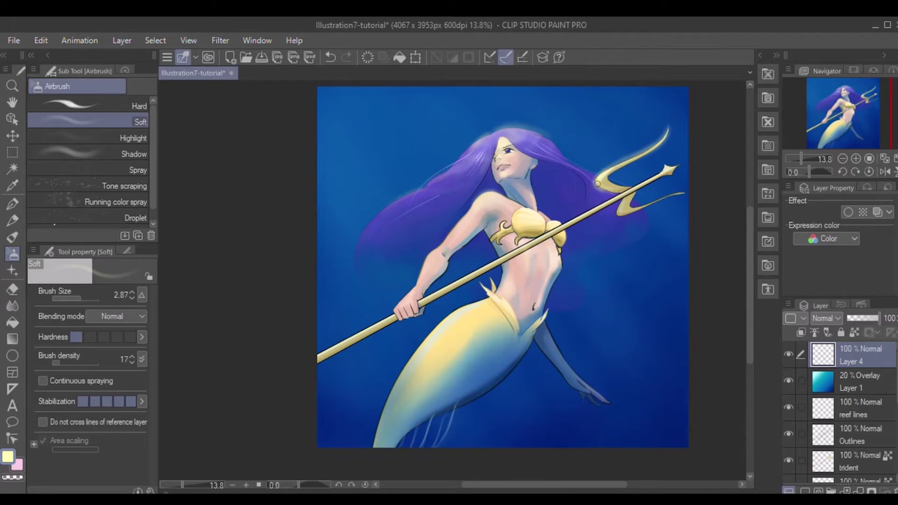
mouse_move(681, 163)
mouse_down()
mouse_move(667, 147)
mouse_move(645, 177)
mouse_move(634, 184)
mouse_up()
drag(661, 169, 555, 224)
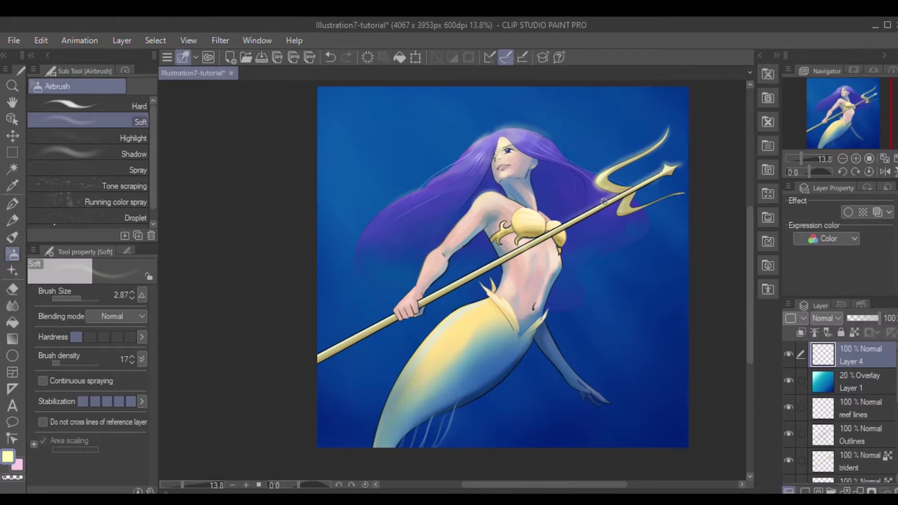
mouse_move(604, 201)
mouse_down()
mouse_move(323, 348)
mouse_move(371, 324)
mouse_up()
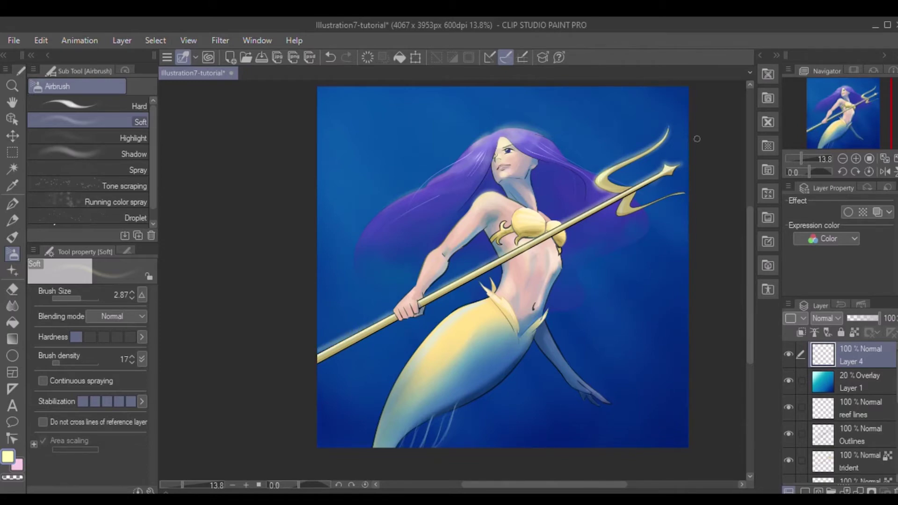
mouse_move(679, 166)
mouse_down()
mouse_move(517, 252)
mouse_move(582, 209)
mouse_up()
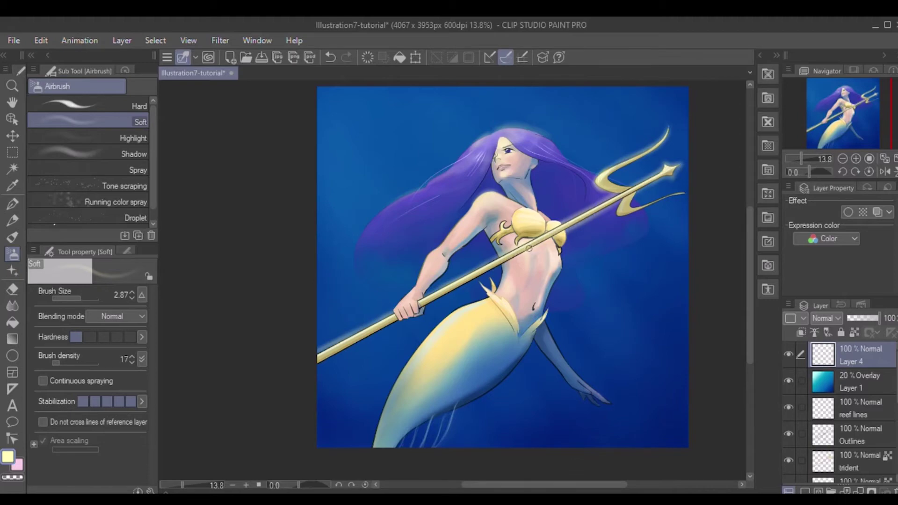
drag(528, 249, 451, 290)
mouse_move(419, 308)
mouse_down()
mouse_move(398, 311)
mouse_move(318, 365)
mouse_up()
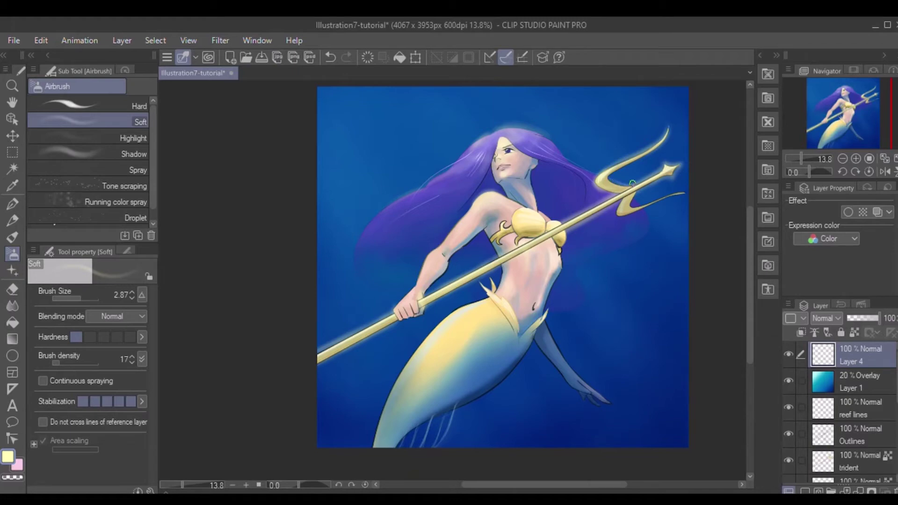
mouse_move(650, 151)
mouse_down()
mouse_move(601, 180)
mouse_move(614, 178)
mouse_up()
mouse_move(674, 188)
mouse_down()
mouse_move(630, 205)
mouse_move(677, 194)
mouse_move(634, 210)
mouse_move(617, 201)
mouse_move(646, 206)
mouse_move(621, 202)
mouse_up()
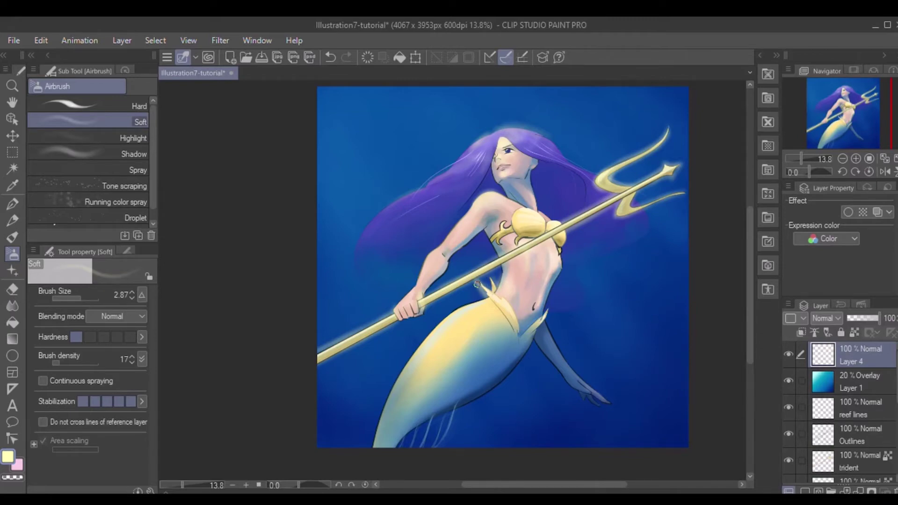
- Paint the glow along the tail's edges and over the thin fins at its lower end, using brush size 8.21 for the fins
mouse_move(461, 308)
mouse_down()
mouse_move(479, 301)
mouse_move(458, 304)
mouse_move(410, 360)
mouse_up()
mouse_move(446, 315)
mouse_down()
mouse_move(406, 364)
mouse_move(372, 438)
mouse_move(382, 408)
mouse_move(370, 462)
mouse_up()
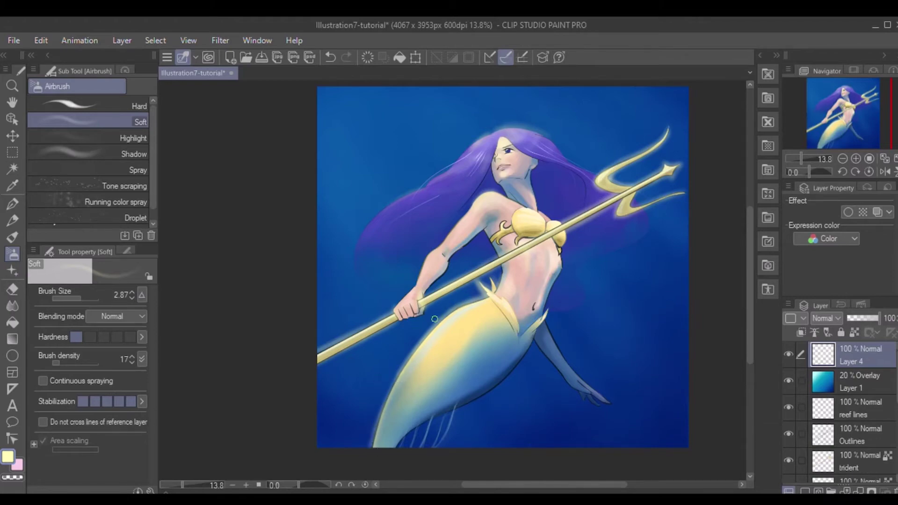
drag(403, 375, 373, 448)
drag(469, 304, 425, 337)
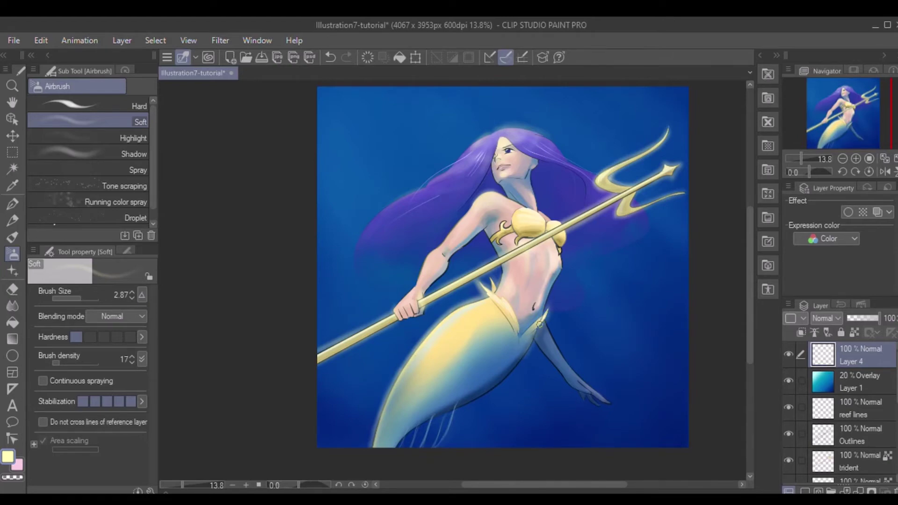
drag(541, 323, 521, 345)
drag(87, 298, 86, 298)
mouse_move(437, 429)
mouse_down()
mouse_move(411, 447)
mouse_move(450, 405)
mouse_move(404, 453)
mouse_move(441, 437)
mouse_move(421, 451)
mouse_move(452, 405)
mouse_move(422, 417)
mouse_move(450, 407)
mouse_move(439, 429)
mouse_move(411, 444)
mouse_move(447, 403)
mouse_move(386, 399)
mouse_move(449, 405)
mouse_move(452, 392)
mouse_move(400, 398)
mouse_move(432, 441)
mouse_move(422, 432)
mouse_move(441, 412)
mouse_move(393, 455)
mouse_up()
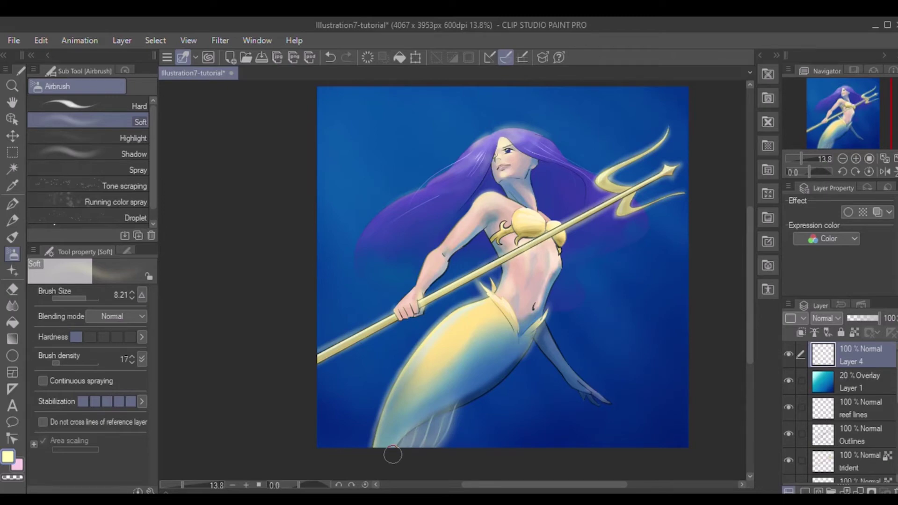
- Set the glow layer to 80% opacity and Pin light blending, touching up the hair's glow with brush size 3.27
click(78, 297)
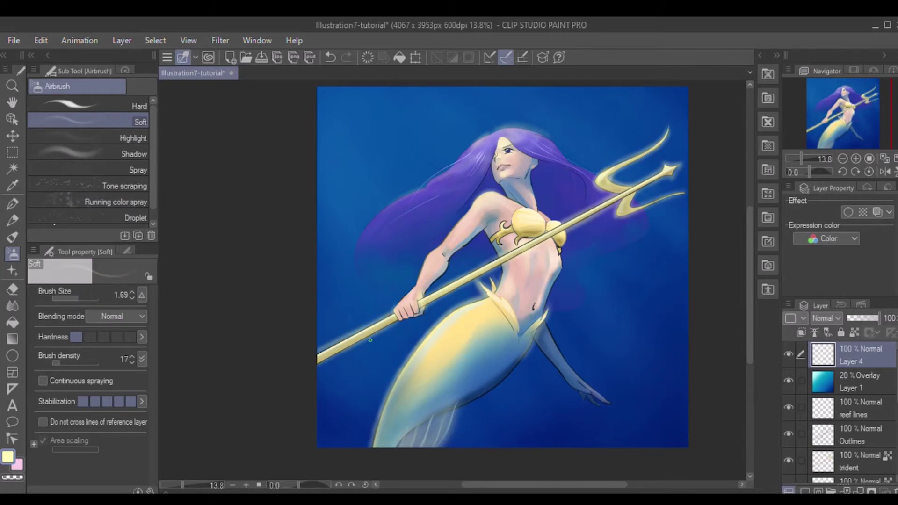
drag(869, 316, 869, 314)
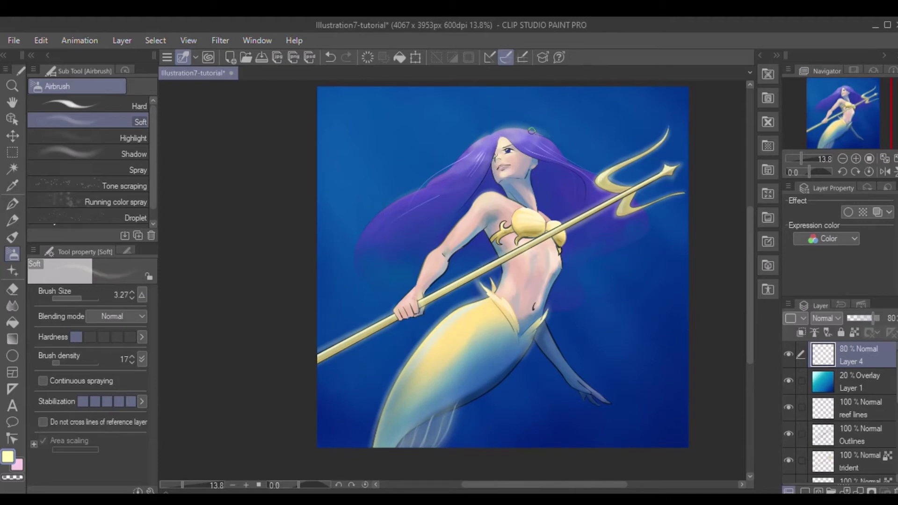
drag(532, 131, 586, 168)
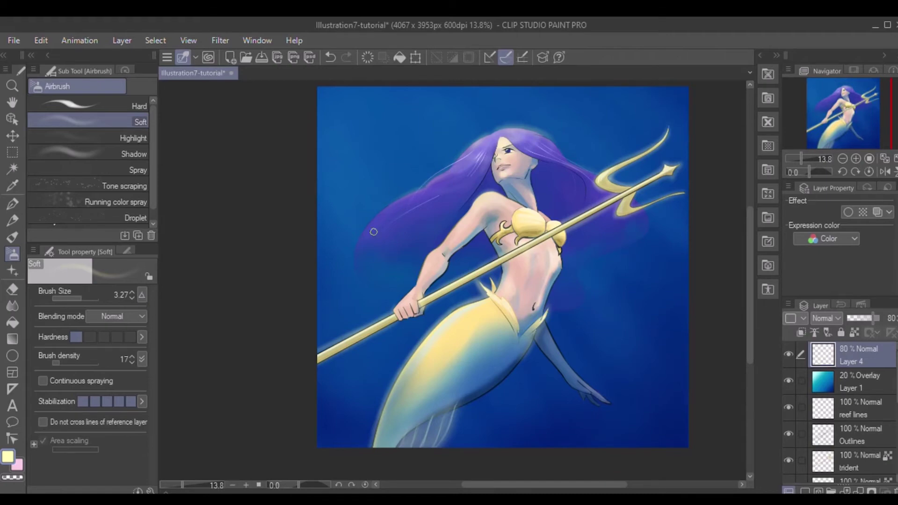
click(826, 248)
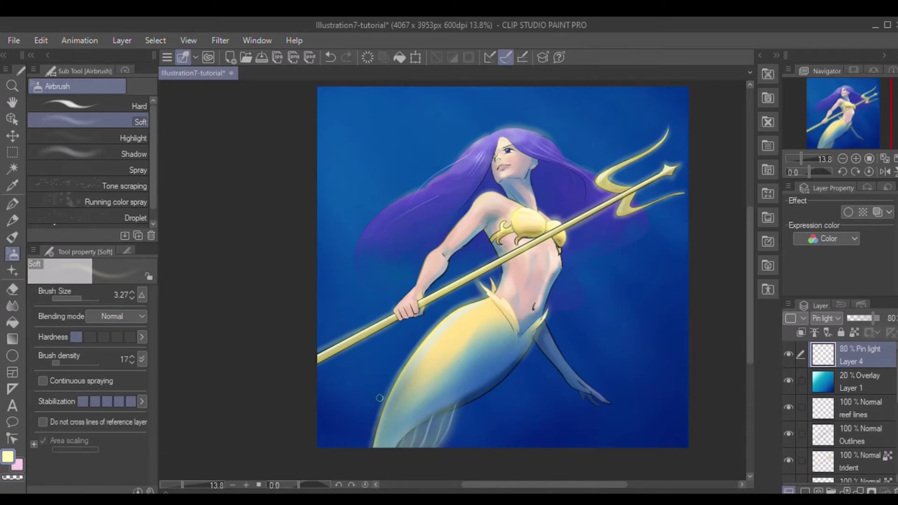
- Spray Droplet 2 particles beside the lowered arm and tail on a new layer above the dark shading layer, set to Overlay at 67%
scroll(842, 411, down, 5)
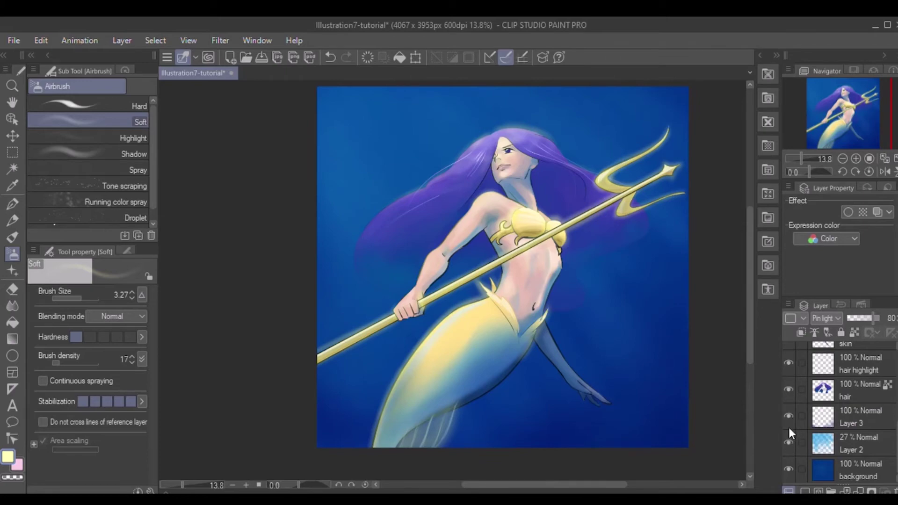
click(835, 411)
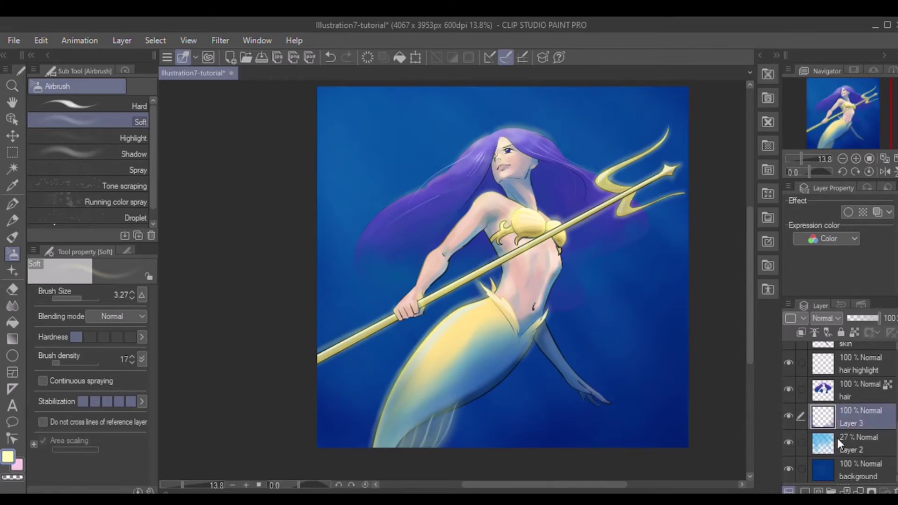
click(804, 492)
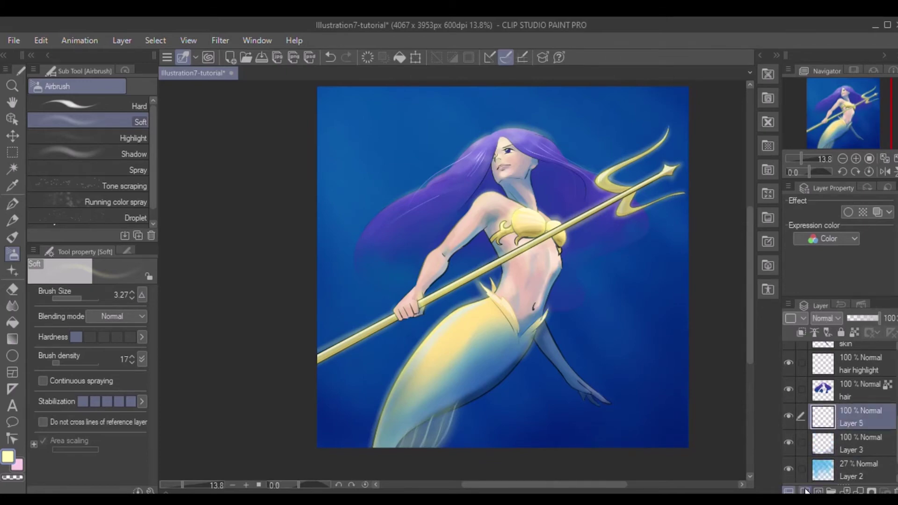
scroll(139, 201, down, 1)
click(96, 214)
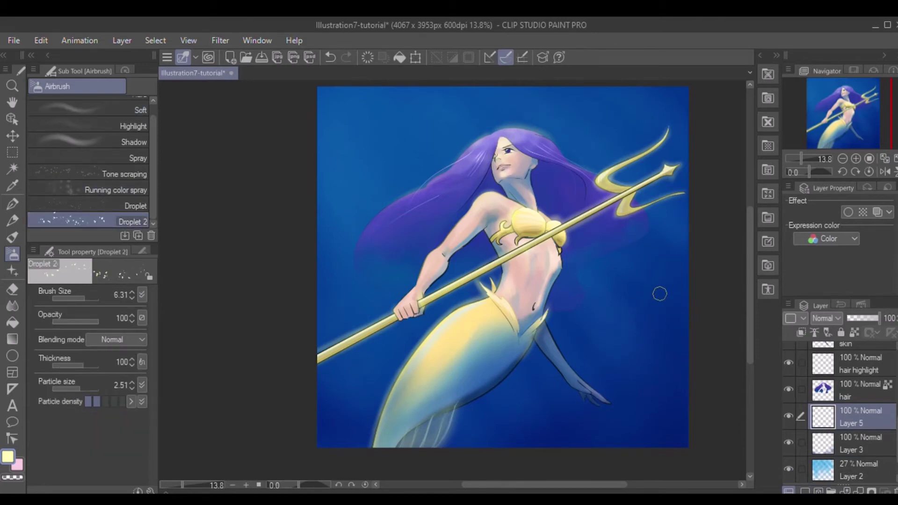
drag(647, 315, 611, 328)
mouse_move(614, 372)
mouse_down()
mouse_move(560, 351)
mouse_move(526, 359)
mouse_up()
drag(422, 332, 374, 338)
- Add another layer above the droplet layer and scatter Tone scraping specks at size 13.89 around the lowered arm, tail and trident shaft
click(96, 173)
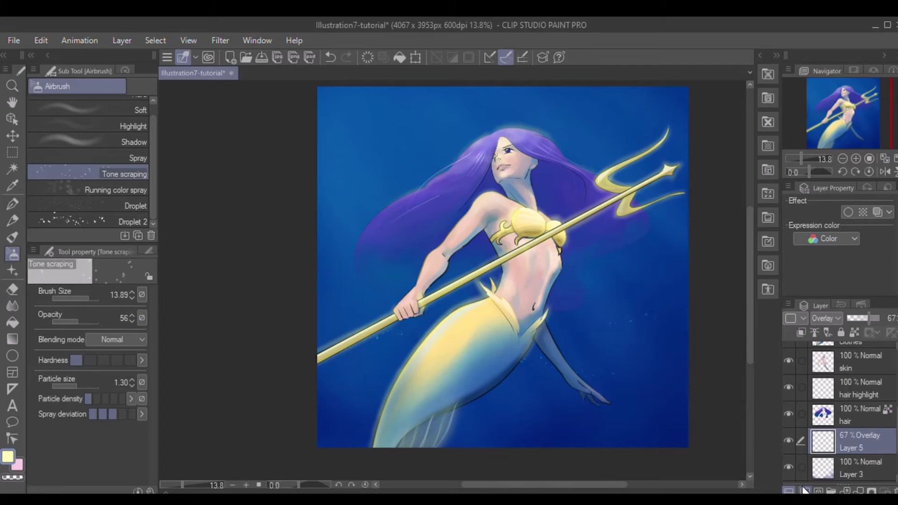
click(803, 491)
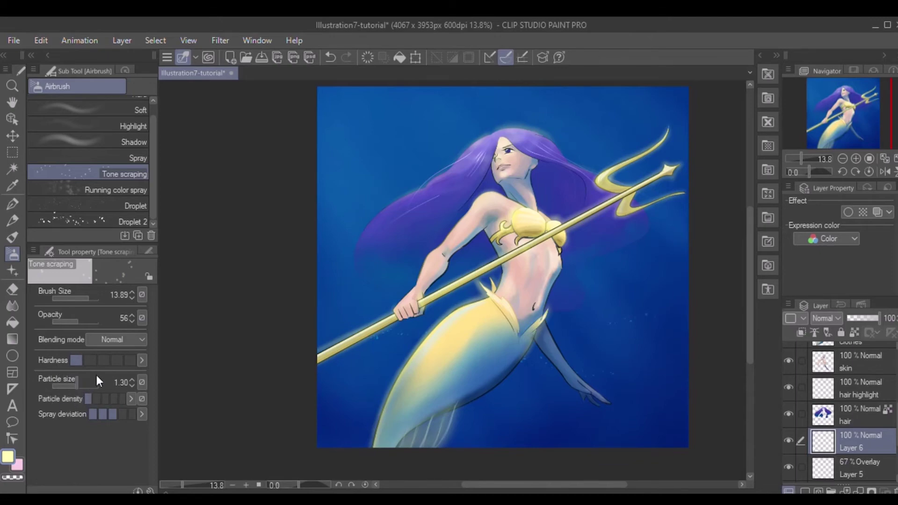
mouse_move(639, 320)
mouse_down()
mouse_move(590, 359)
mouse_move(573, 350)
mouse_up()
mouse_move(419, 322)
mouse_down()
mouse_move(291, 343)
mouse_move(326, 358)
mouse_move(344, 346)
mouse_up()
mouse_move(660, 324)
mouse_down()
mouse_move(508, 315)
mouse_move(588, 330)
mouse_move(421, 315)
mouse_move(537, 356)
mouse_move(471, 405)
mouse_move(513, 375)
mouse_move(486, 385)
mouse_up()
- Redo the specks beneath the tail using the Hard eraser and the Tone scraping airbrush, and set the speck layer's blending mode to Soft light
click(13, 290)
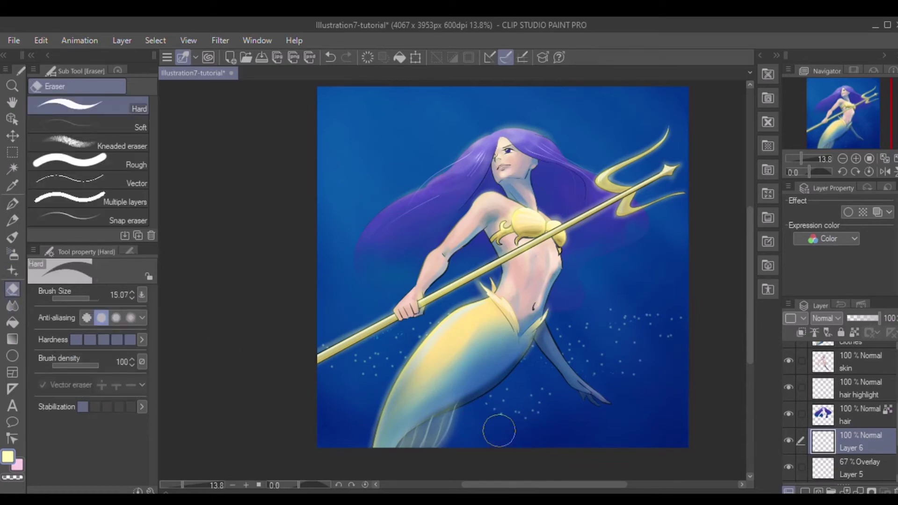
mouse_move(503, 417)
mouse_down()
mouse_move(546, 416)
mouse_move(539, 394)
mouse_move(497, 399)
mouse_up()
click(13, 254)
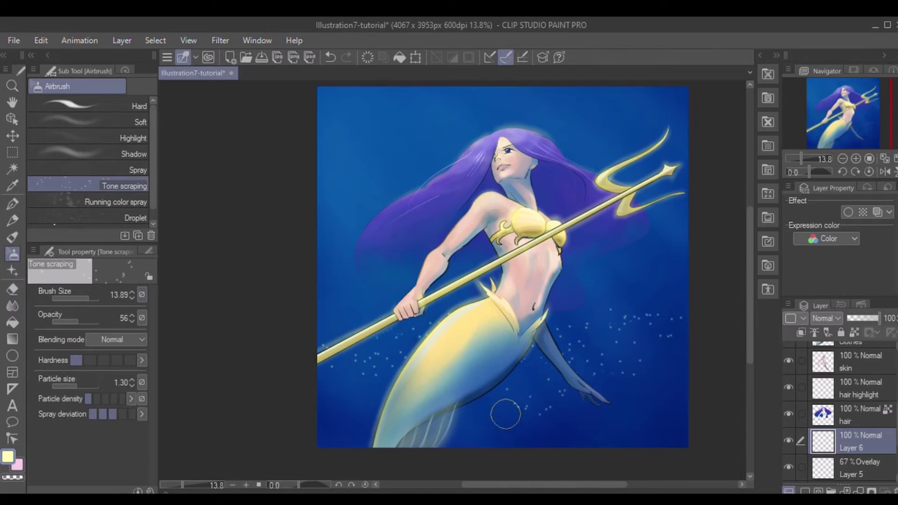
drag(506, 415, 542, 378)
click(813, 185)
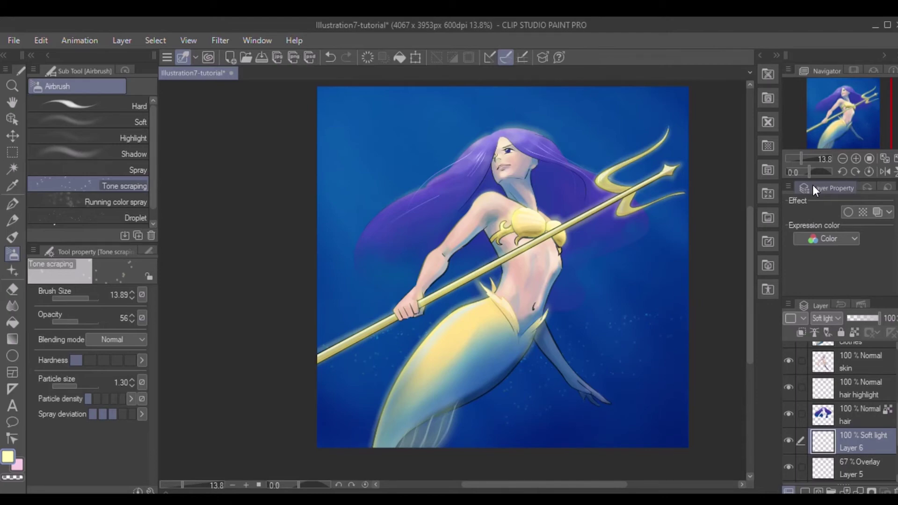
- Add a layer above the trident layer, scatter Tone scraping specks around the trident's prongs, and set the layer's opacity to 43%
scroll(828, 439, up, 5)
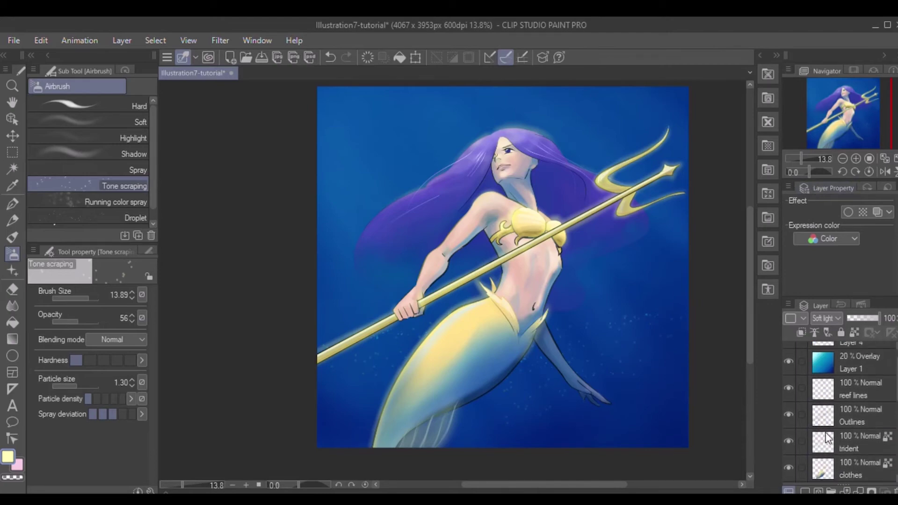
click(829, 438)
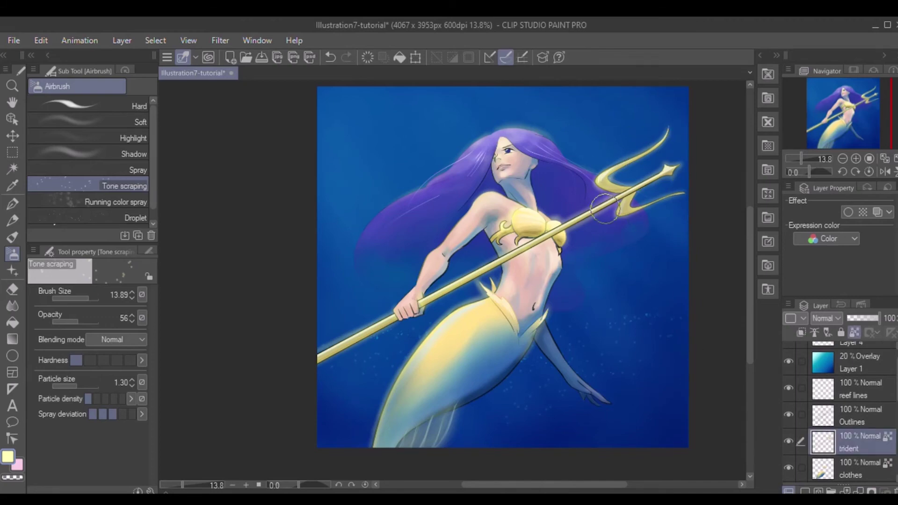
click(804, 491)
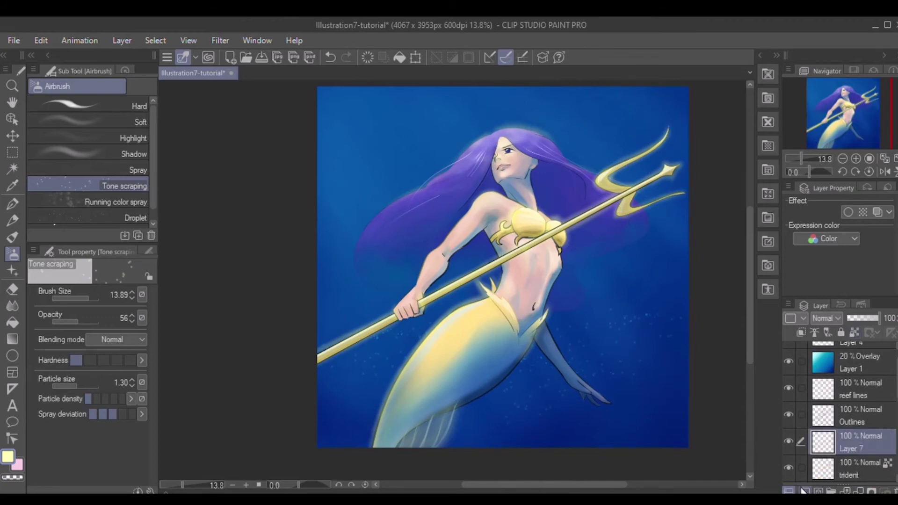
drag(646, 141, 598, 165)
drag(587, 196, 592, 238)
drag(654, 157, 670, 162)
drag(866, 318, 857, 314)
- Paint a soft glow around the trident's head with the Soft airbrush at brush size 5.53
click(52, 133)
click(47, 118)
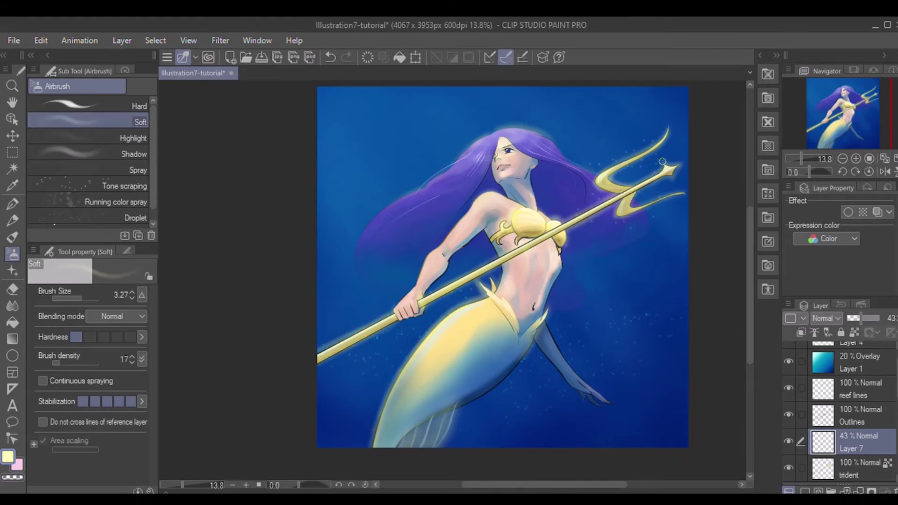
click(81, 296)
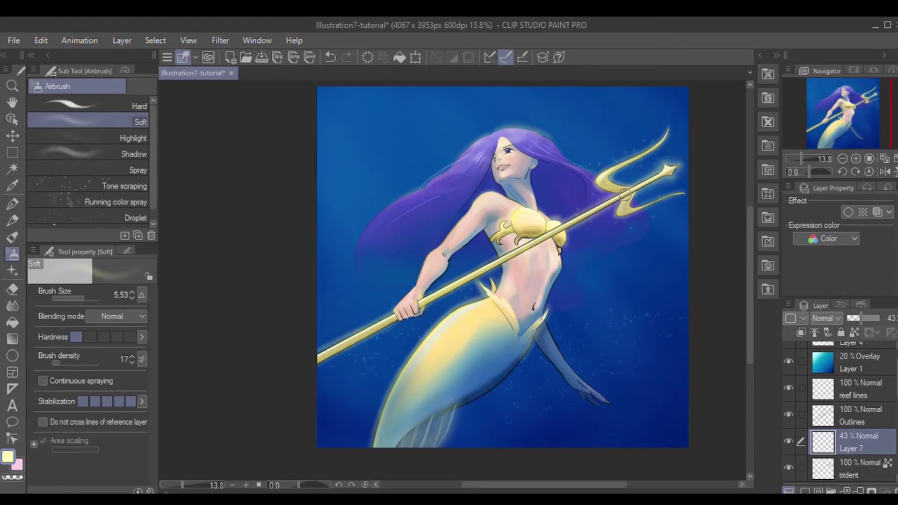
drag(671, 161, 677, 175)
- Add a new layer between the light ray layer and the dark shading layer
scroll(788, 422, down, 5)
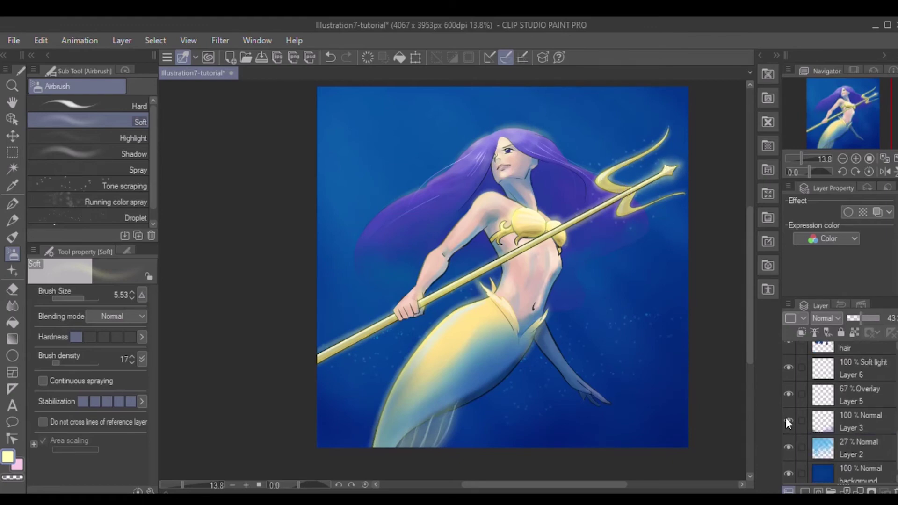
click(838, 440)
click(804, 491)
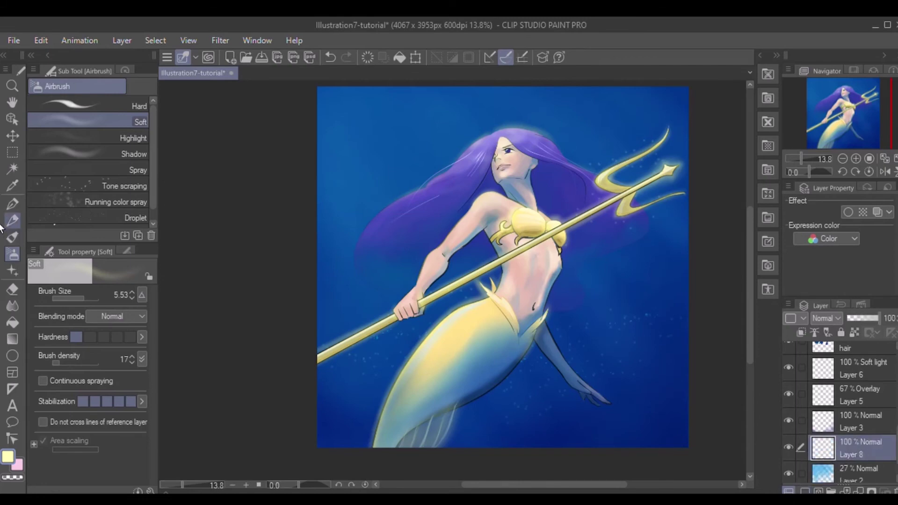
- Scatter pale Tone scraping specks at opacity 39 across the water above the mermaid's hair, and set the layer's opacity to 20%
click(75, 180)
drag(54, 319, 70, 319)
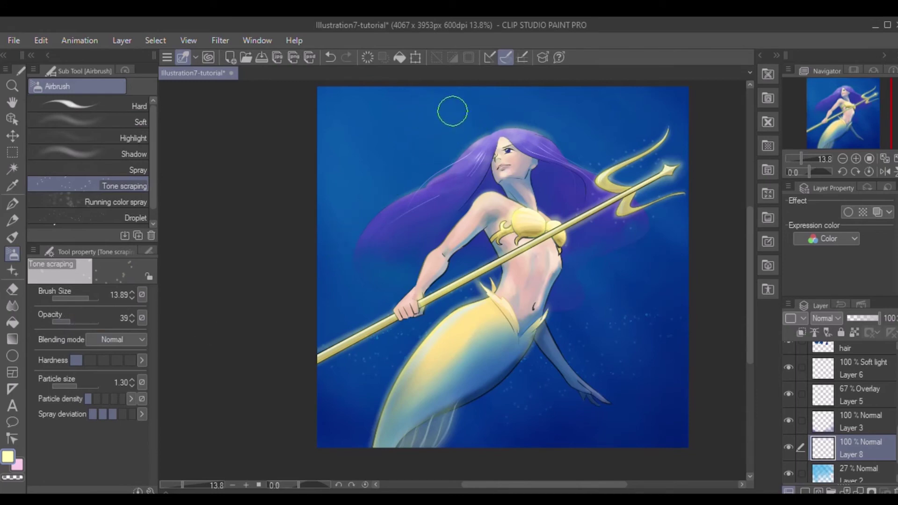
double_click(4, 453)
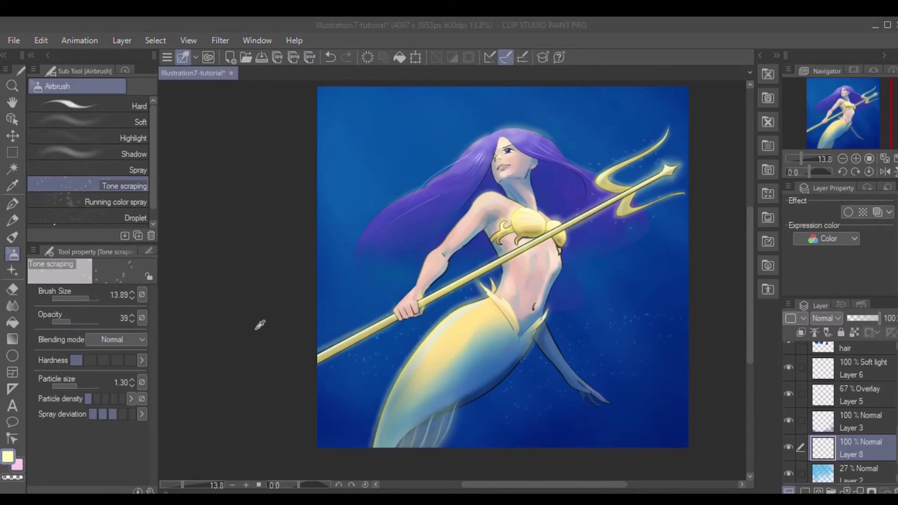
click(537, 282)
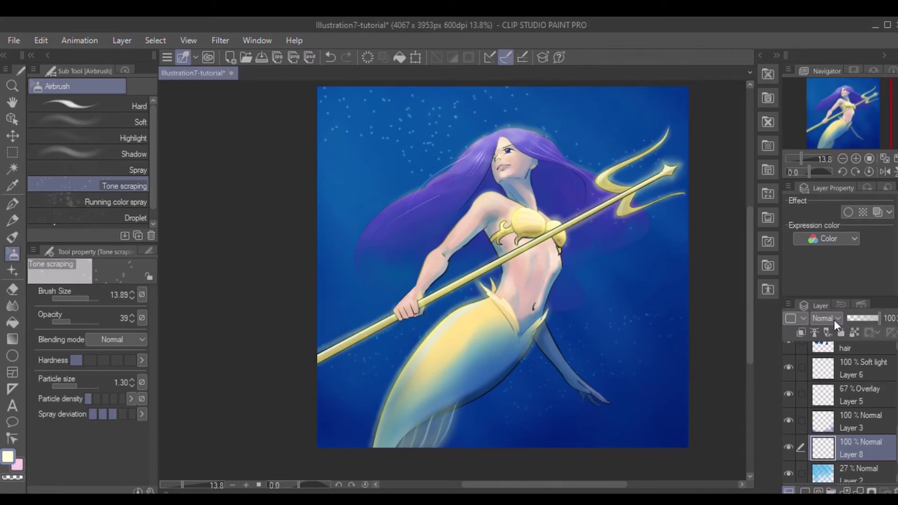
click(851, 316)
drag(852, 316, 849, 314)
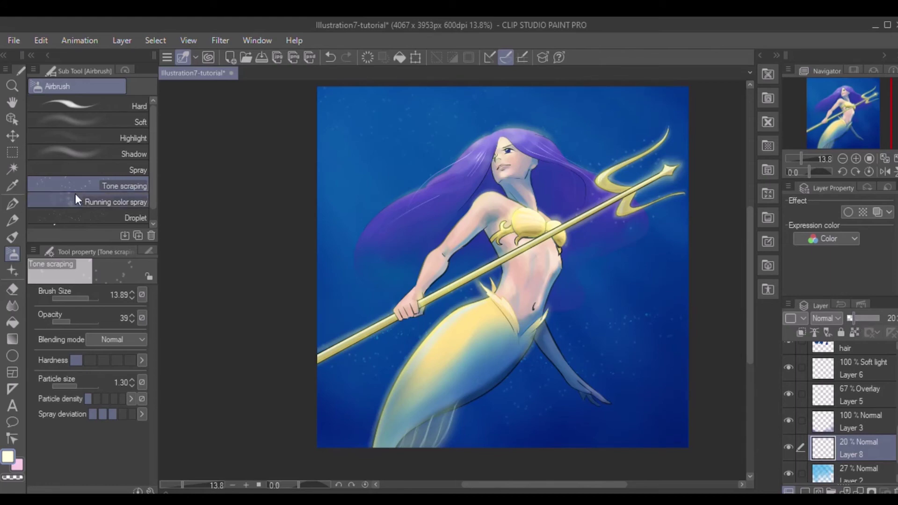
- Spray faint cloudy patches into the water above the hair with the Running color spray at brush size 20.62
click(115, 202)
click(88, 298)
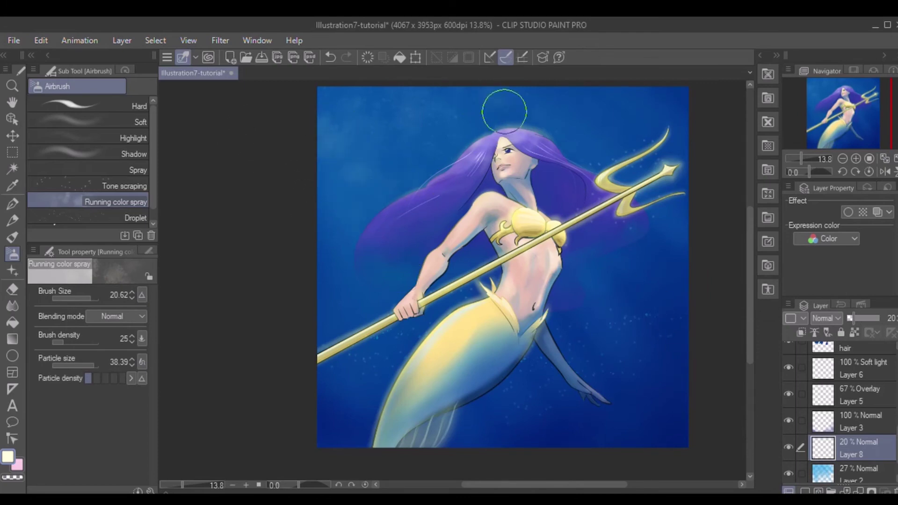
- Paint blue blobs in the water between the head and trident on a new layer with the Hard airbrush at size 4.85, at 39% layer opacity
click(86, 104)
drag(76, 294, 77, 294)
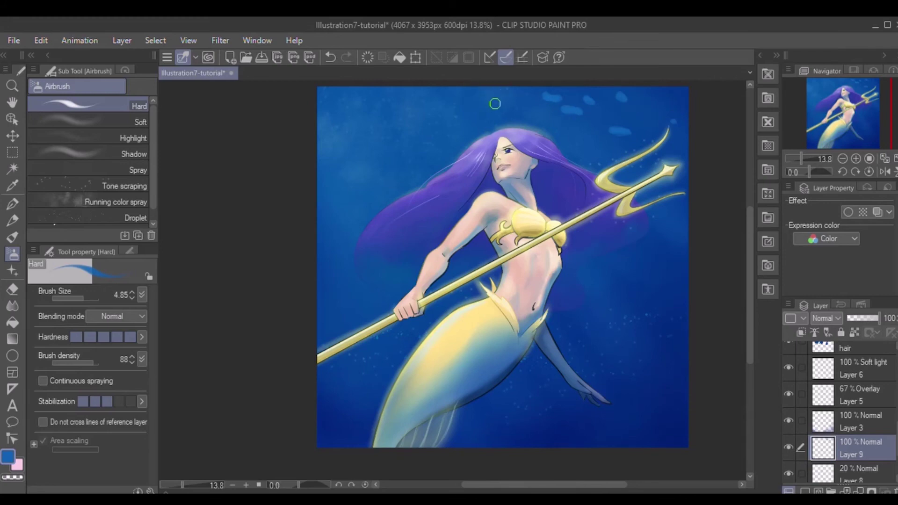
click(855, 319)
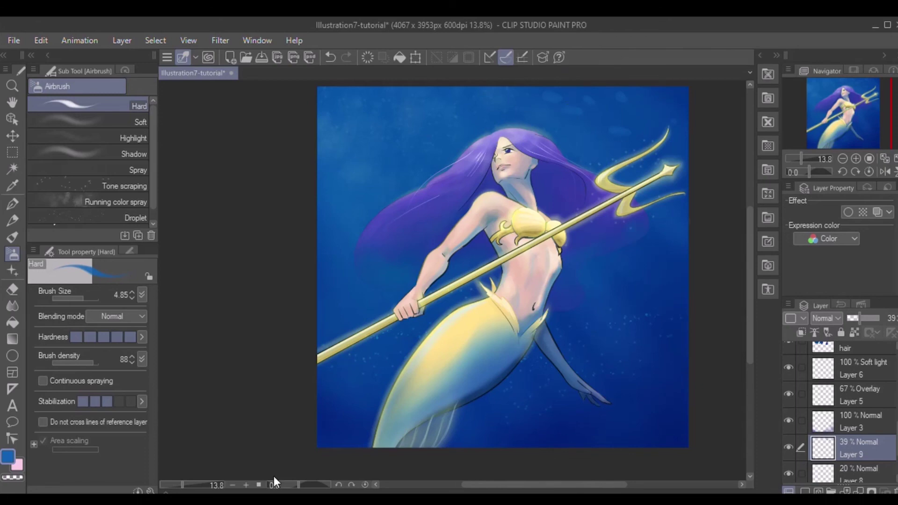
- Add a layer above the Pin light layer and paint a blue haze over the hair and trident's prongs with the Soft airbrush at size 13.89
drag(897, 440, 896, 363)
click(866, 358)
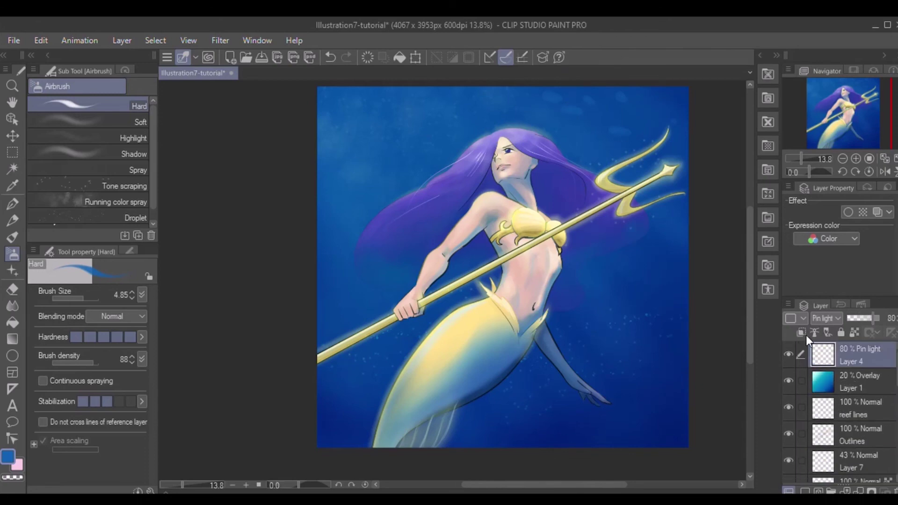
click(804, 491)
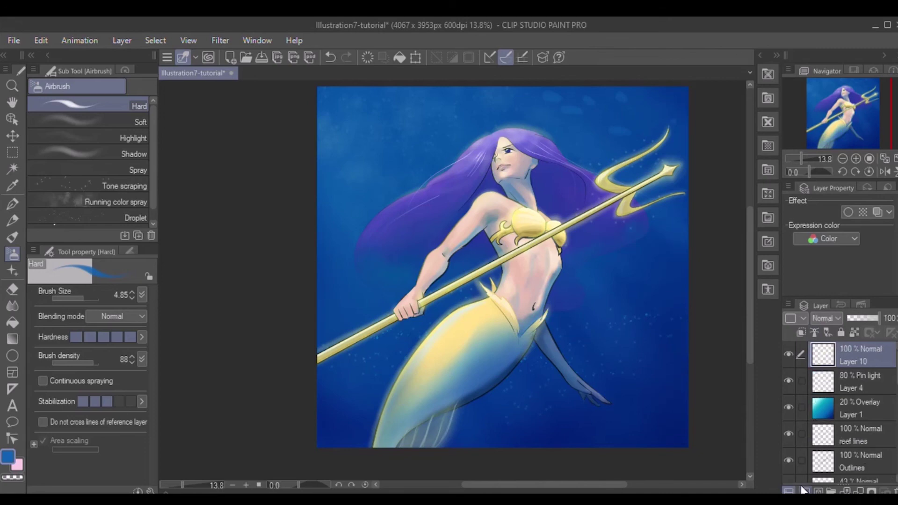
click(66, 117)
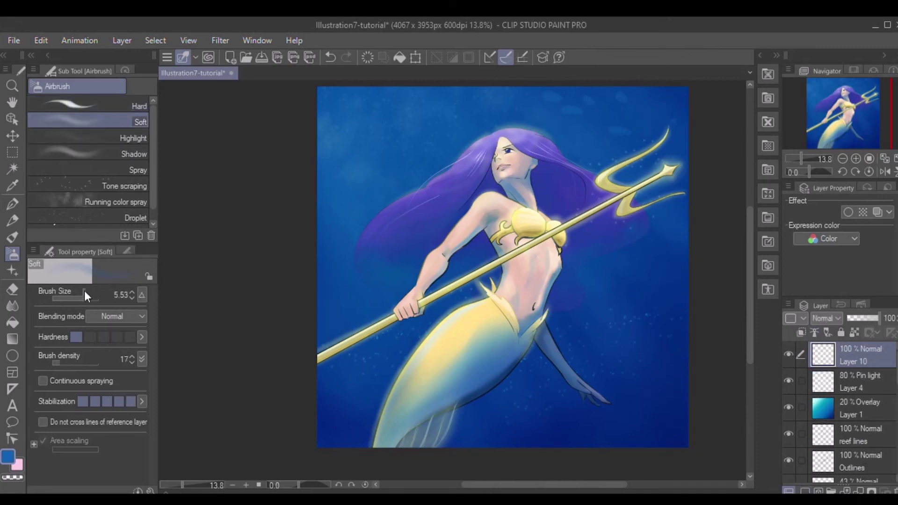
drag(85, 295, 89, 296)
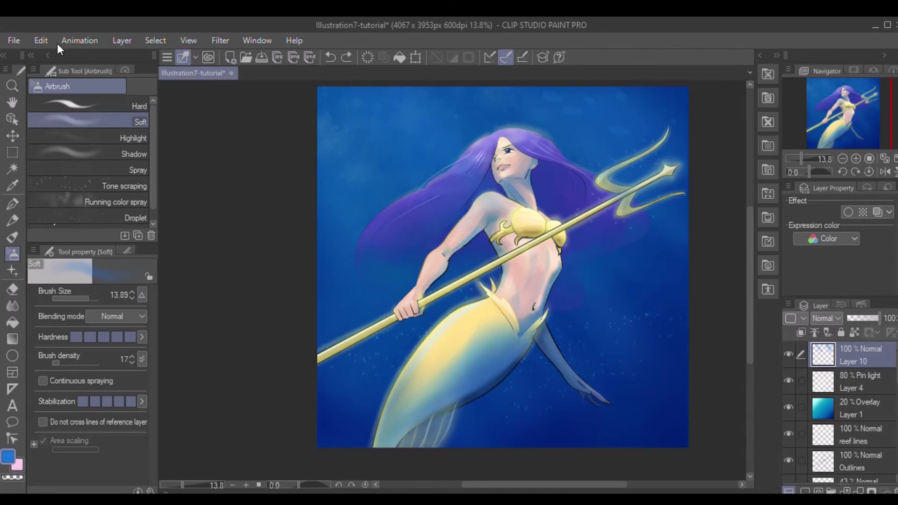
- Paint soft blue haze on a new layer directly above the light ray layer, set its opacity to 55%, and reselect the topmost layer
drag(896, 367, 896, 454)
drag(876, 314, 861, 314)
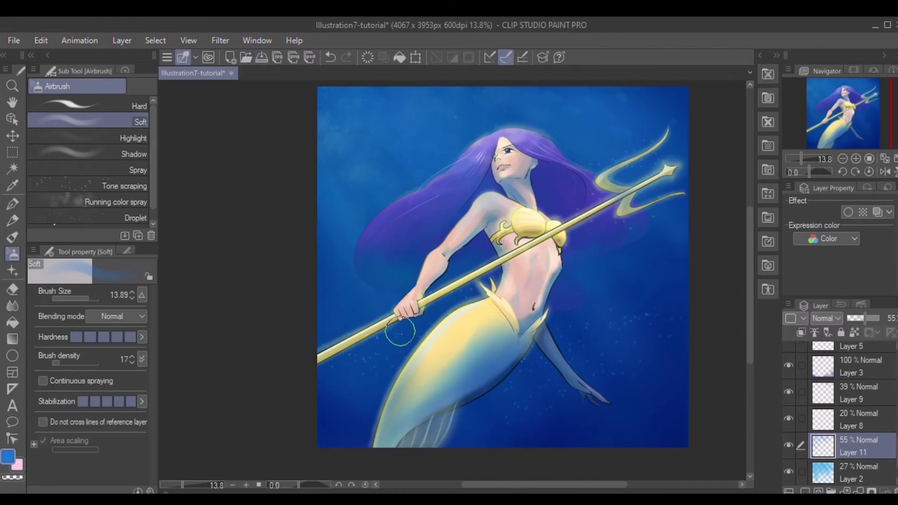
scroll(788, 355, down, 5)
click(841, 349)
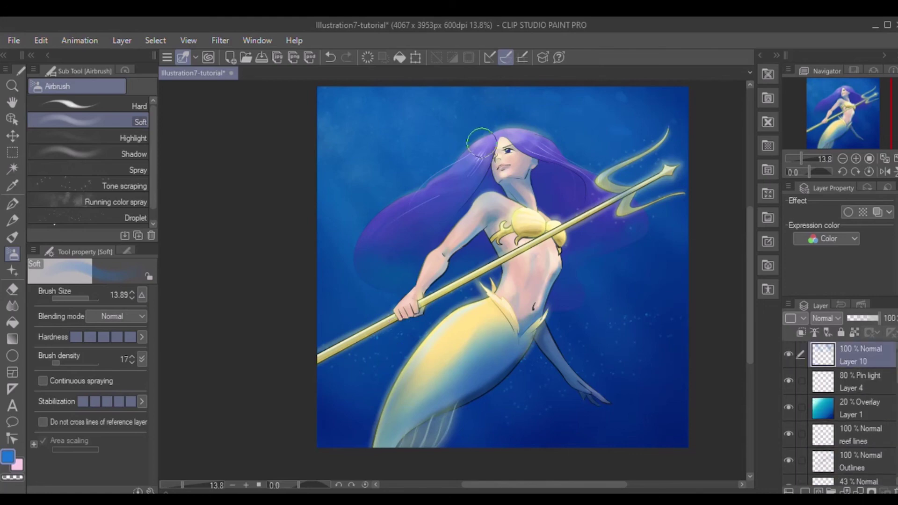